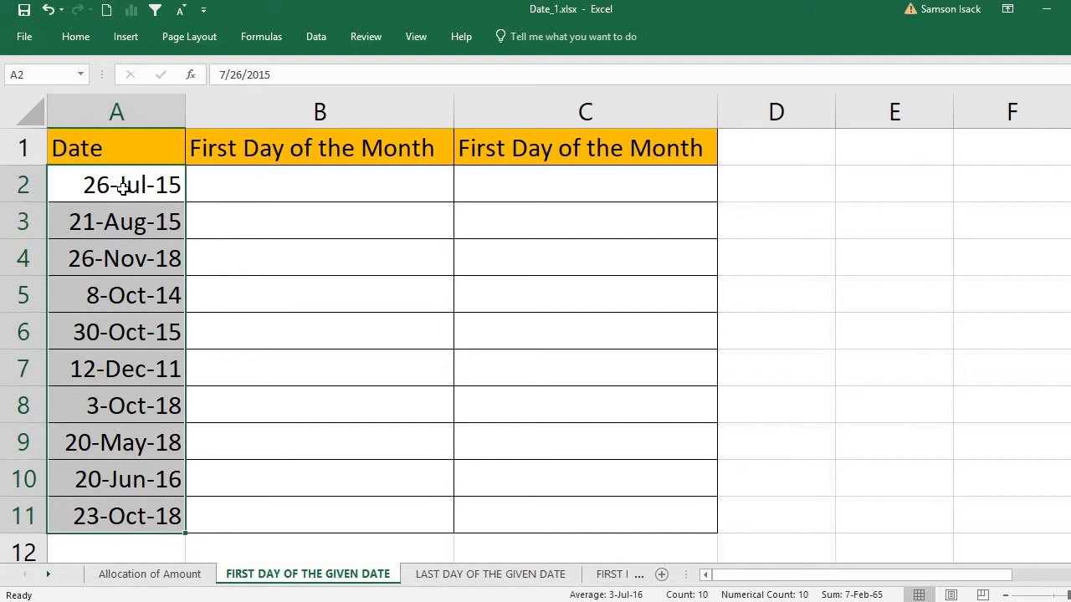
{"action": "left_click", "coordinate": [116, 185]}
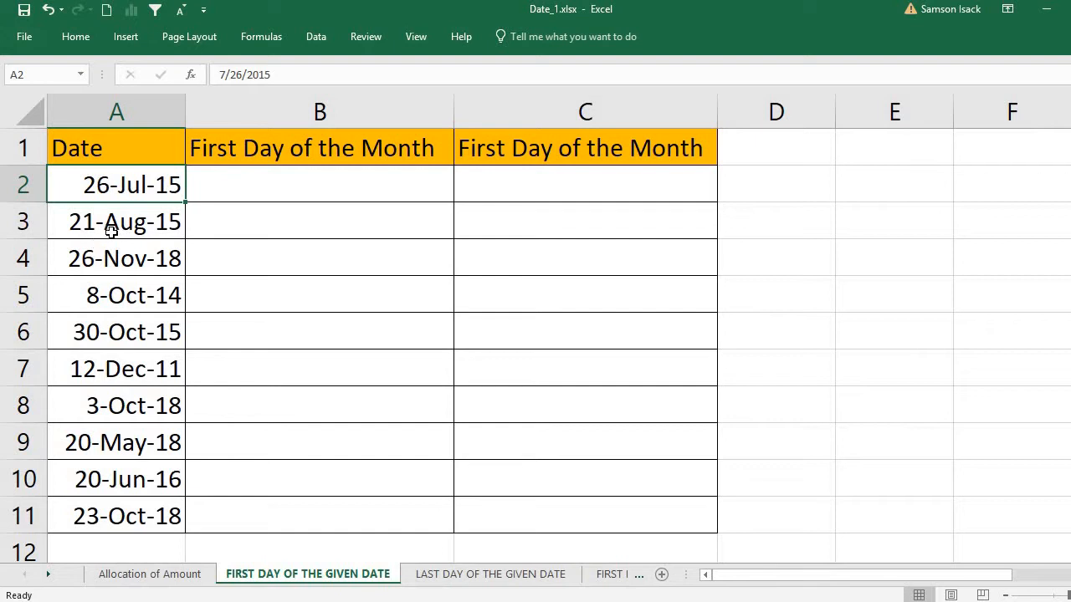
{"action": "left_click_drag", "start_coordinate": [117, 187], "coordinate": [146, 512]}
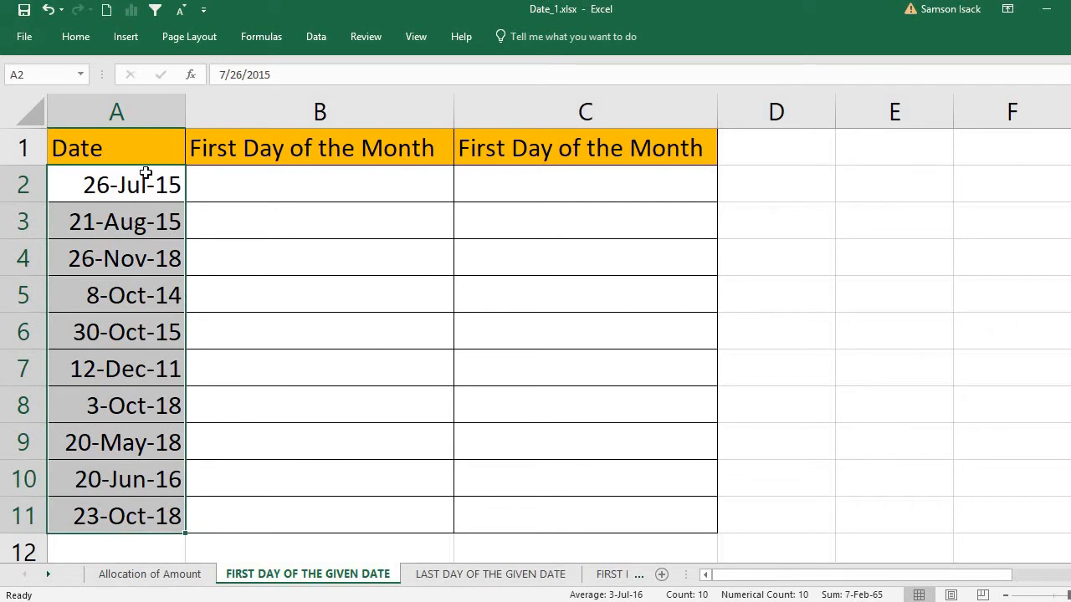
{"action": "left_click", "coordinate": [128, 149]}
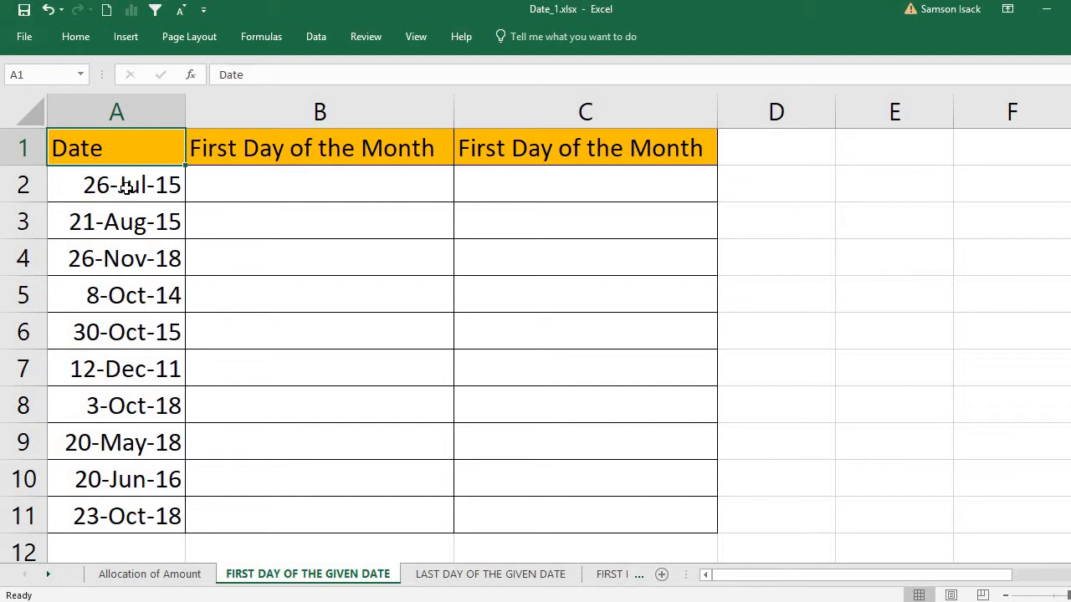
{"action": "left_click", "coordinate": [125, 188]}
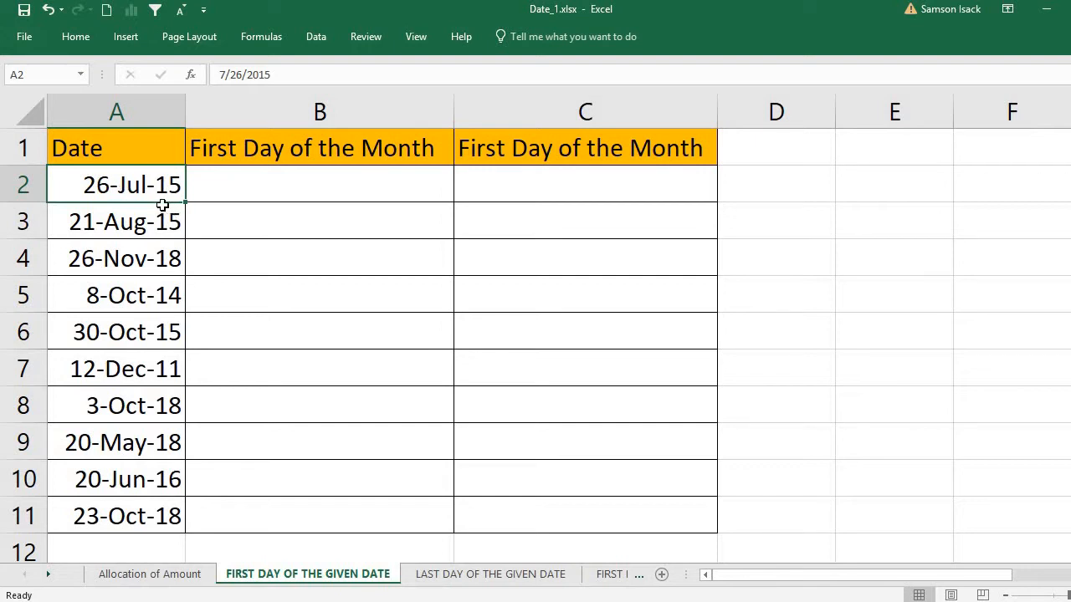
{"action": "left_click", "coordinate": [224, 190]}
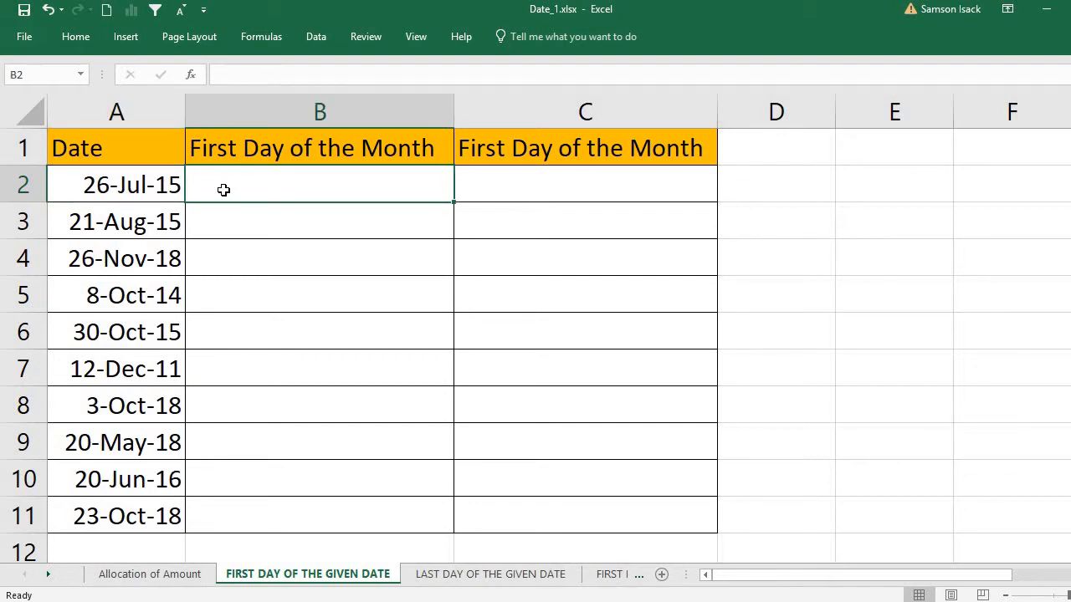
{"action": "type", "text": "="}
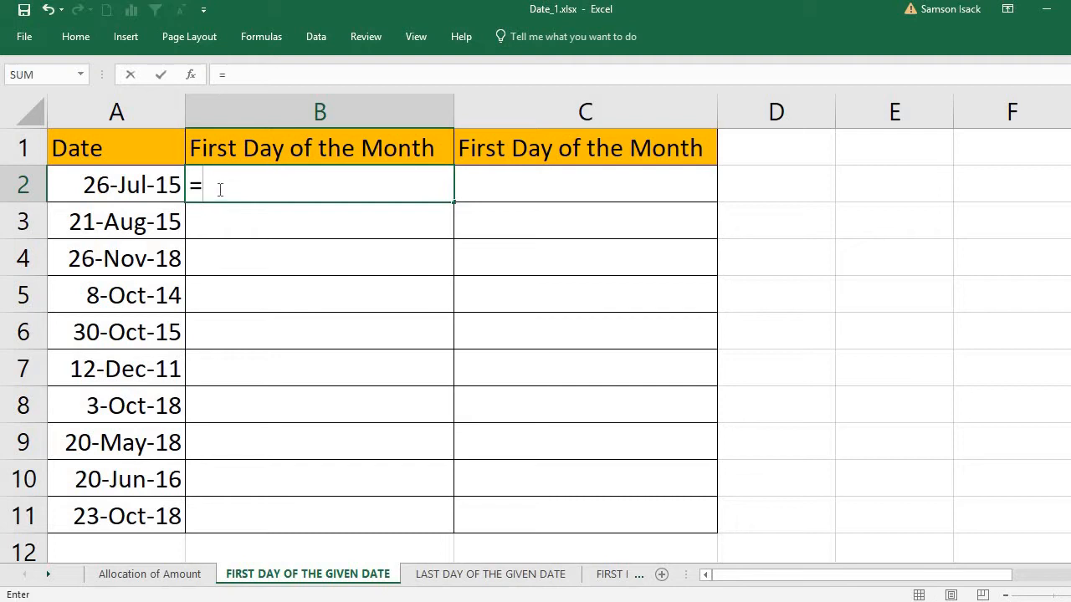
{"action": "left_click", "coordinate": [159, 185]}
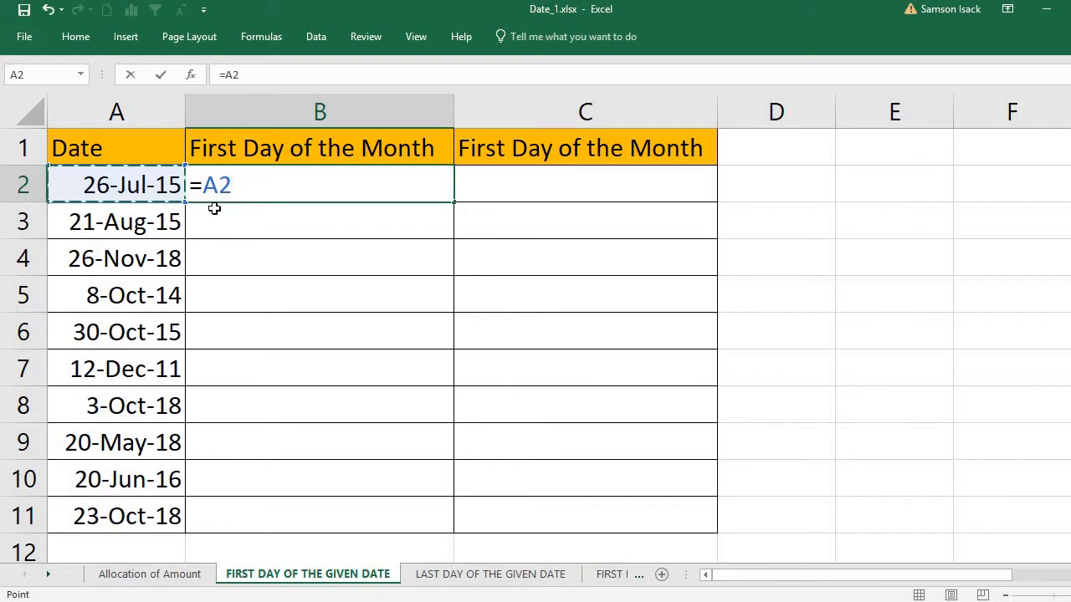
{"action": "key", "text": "BackSpace"}
{"action": "key", "text": "BackSpace"}
{"action": "key", "text": "BackSpace"}
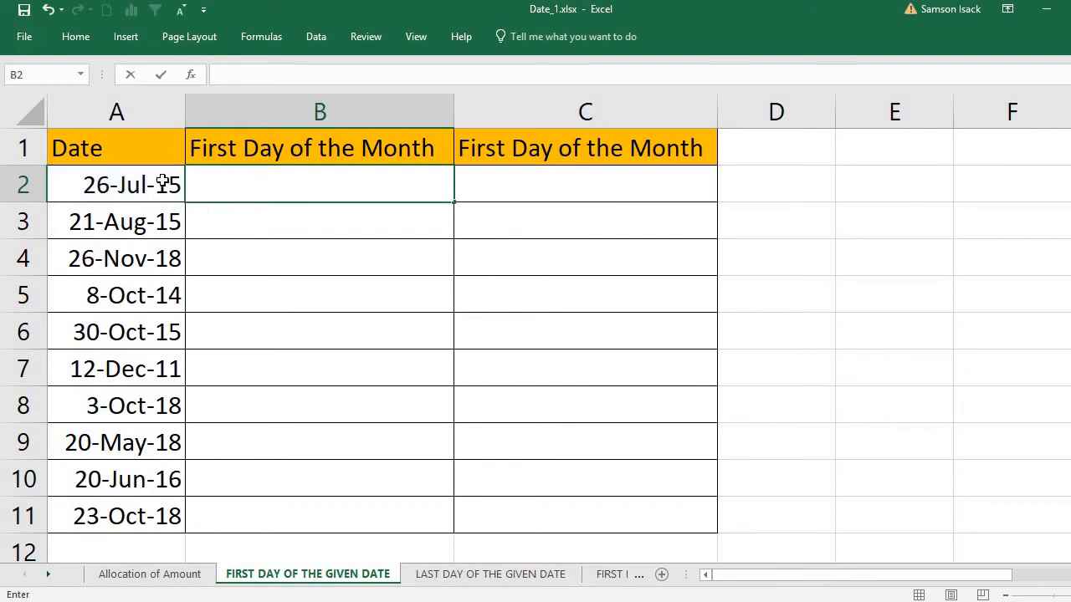
Check the number format applied to the dates in A2:A11, leaving it as it is
{"action": "left_click", "coordinate": [155, 184]}
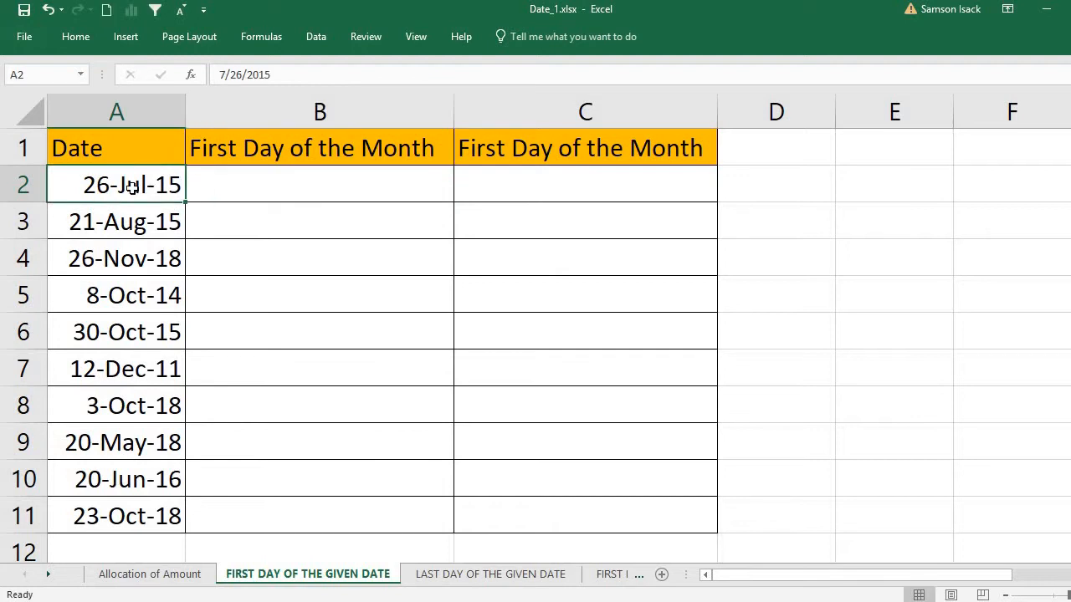
{"action": "left_click_drag", "start_coordinate": [133, 186], "coordinate": [153, 225]}
{"action": "right_click", "coordinate": [153, 225]}
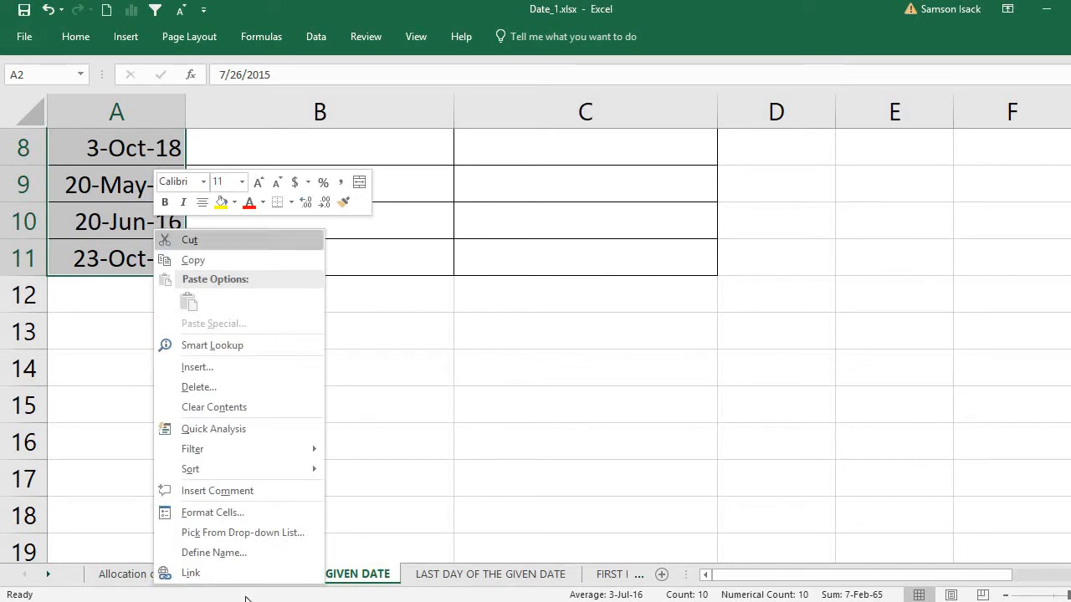
{"action": "left_click", "coordinate": [228, 512]}
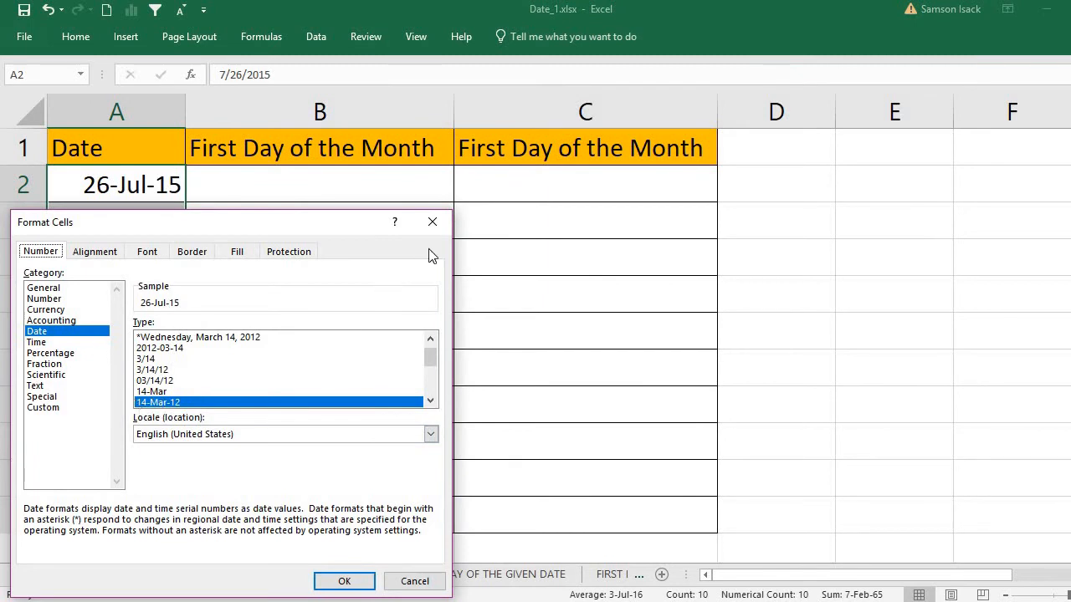
{"action": "left_click", "coordinate": [444, 225]}
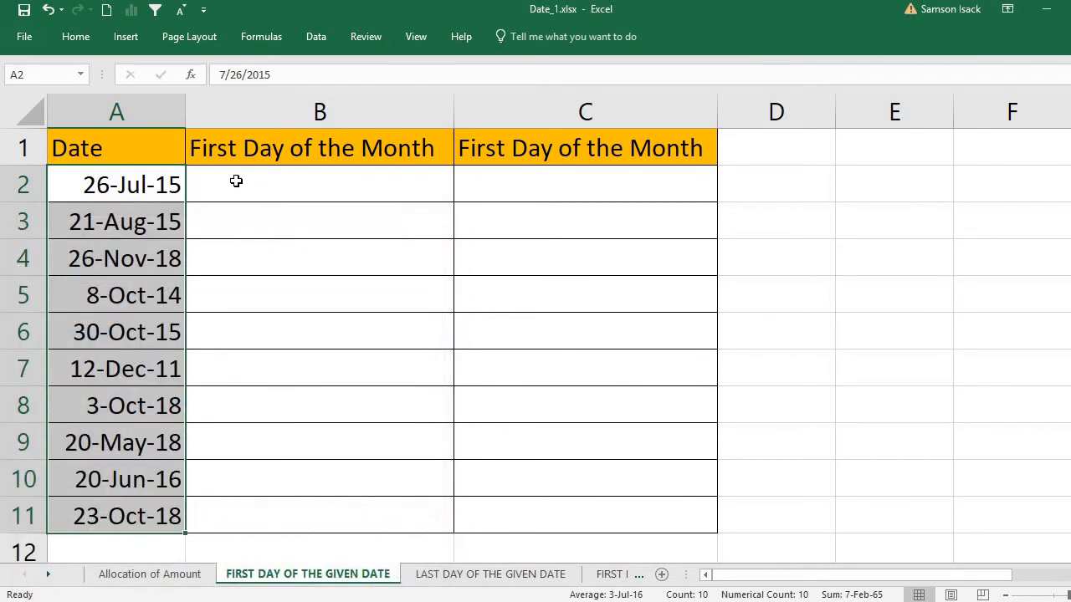
Enter the formula =A2-DAY(A2) in cell B2 to subtract the day number from the first date
{"action": "left_click", "coordinate": [236, 185]}
{"action": "type", "text": "="}
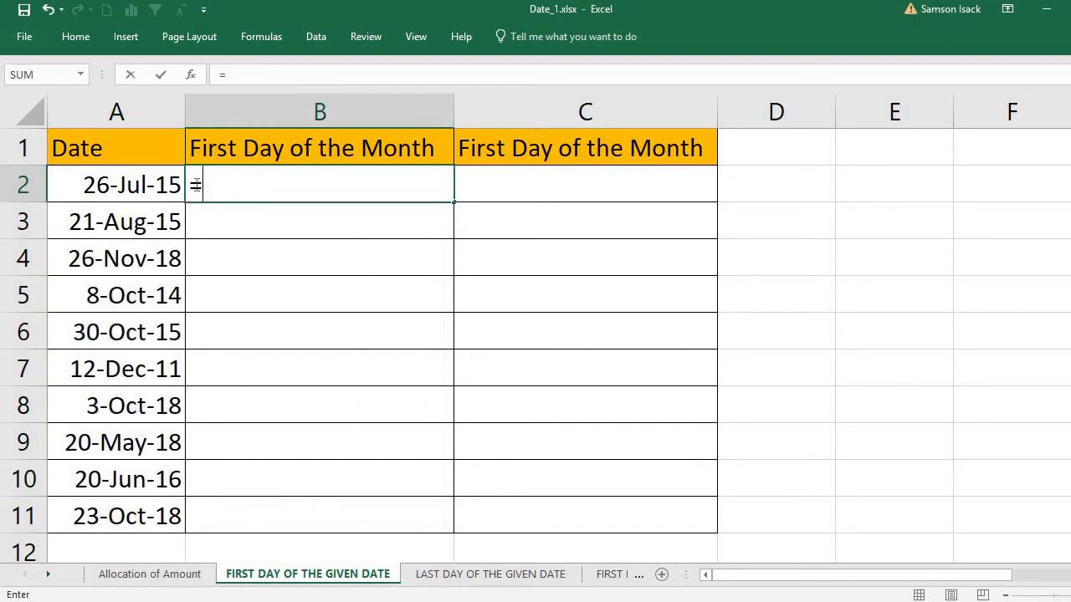
{"action": "left_click", "coordinate": [144, 184]}
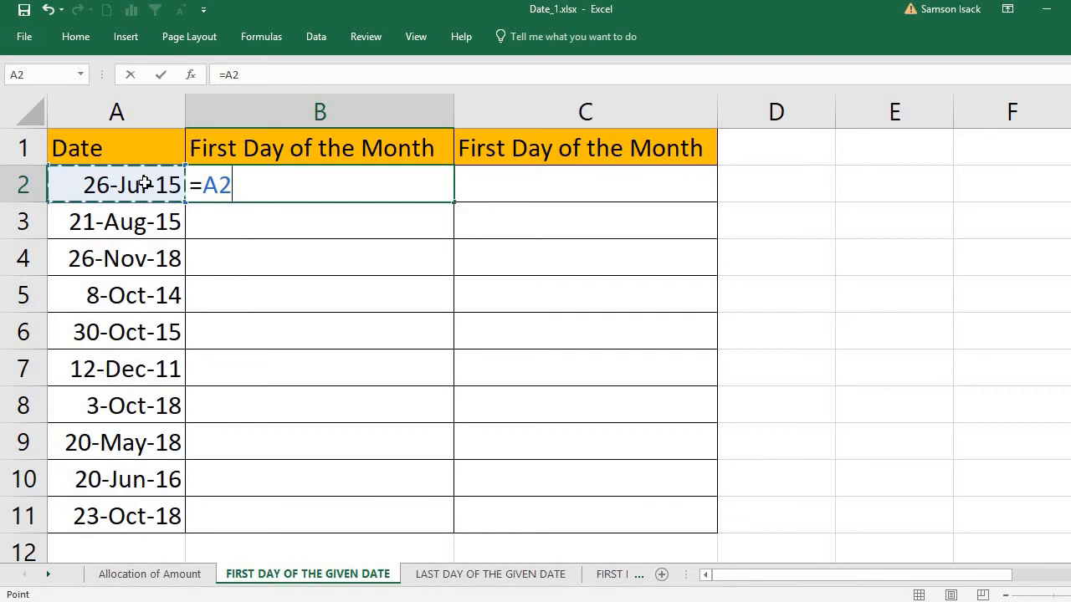
{"action": "type", "text": "-"}
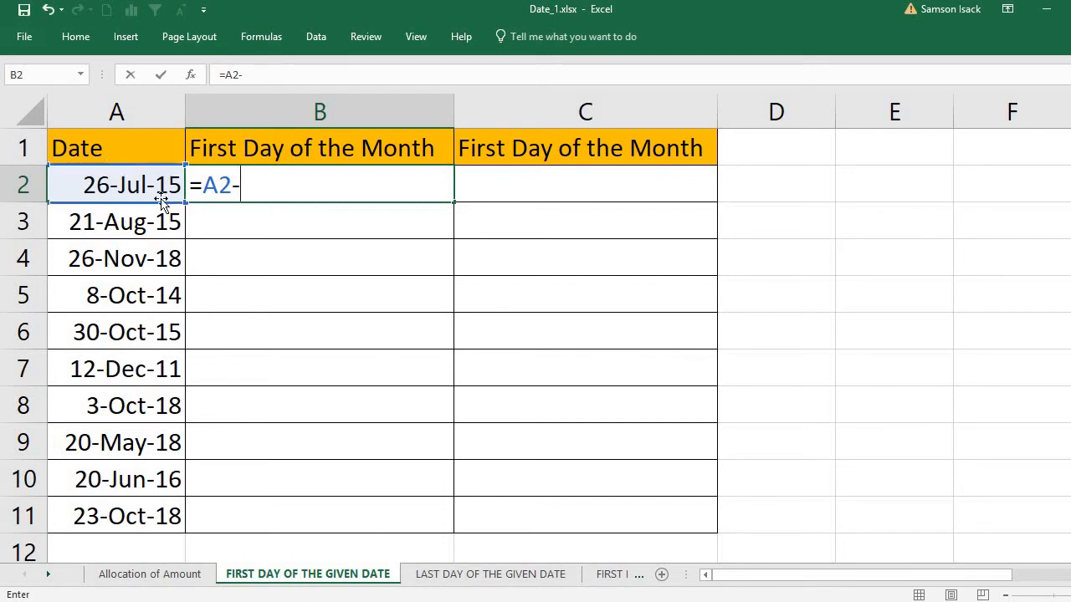
{"action": "type", "text": "DAY"}
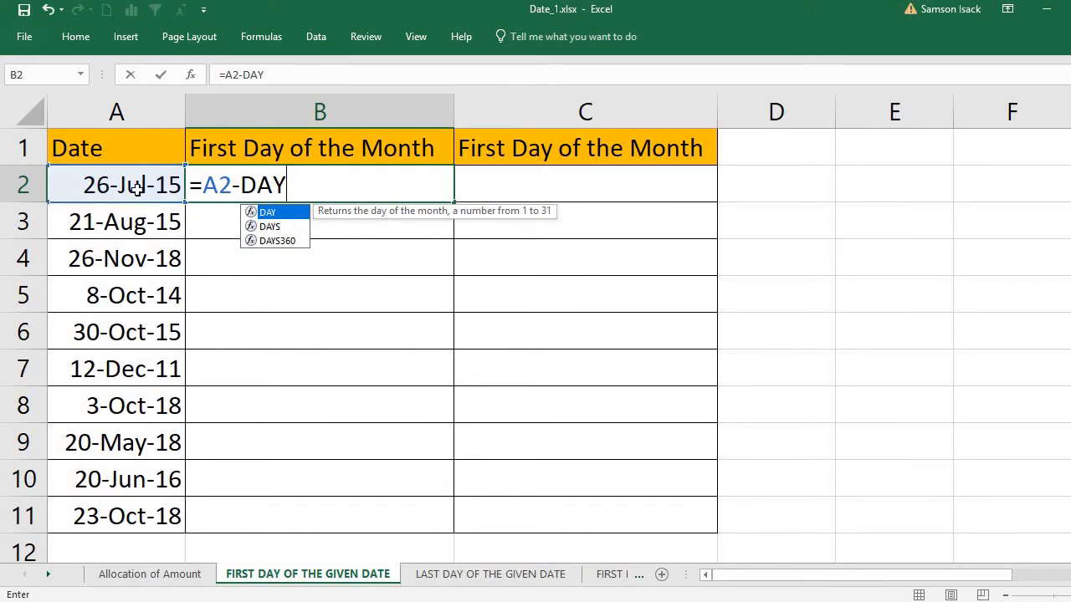
{"action": "type", "text": "("}
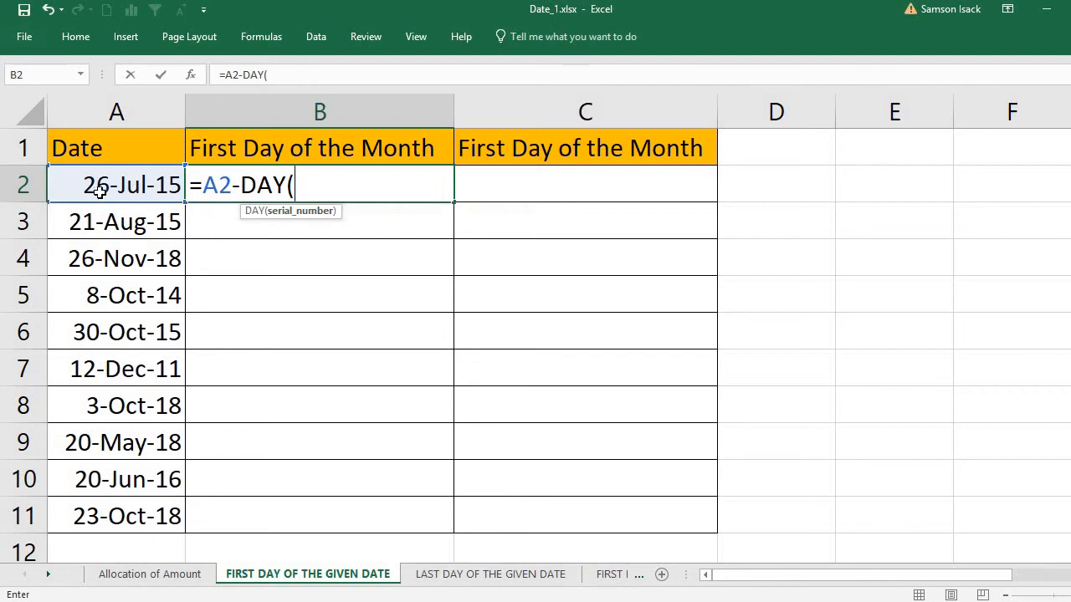
{"action": "left_click", "coordinate": [119, 177]}
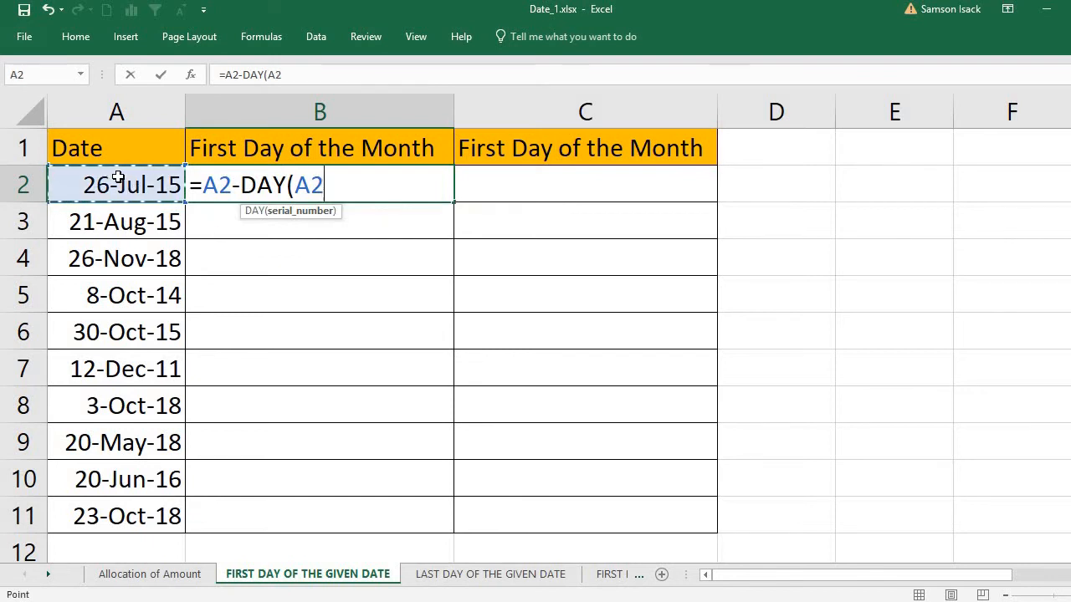
{"action": "type", "text": ")"}
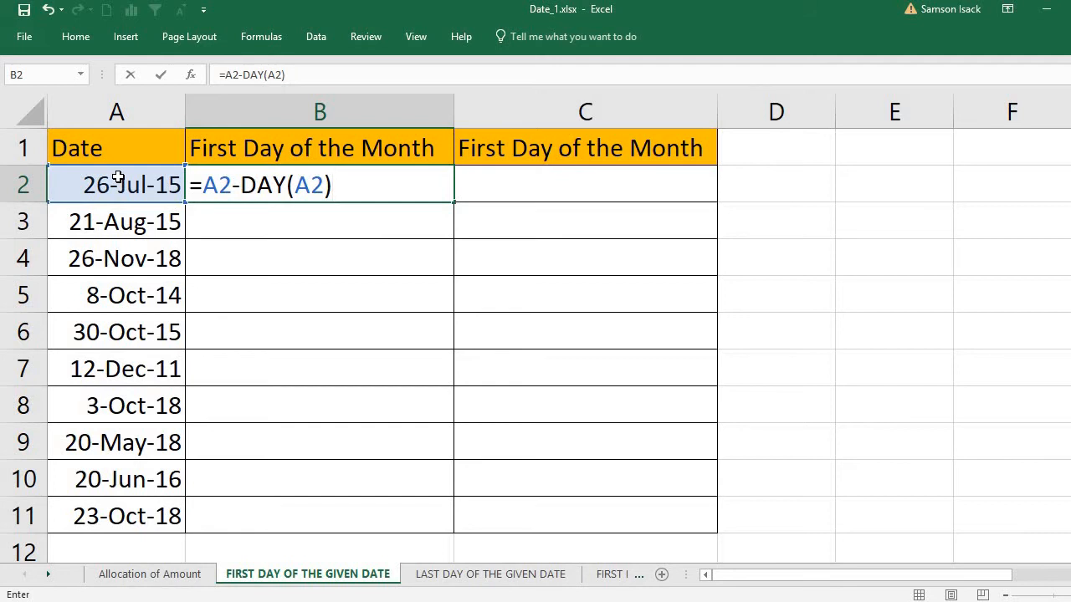
{"action": "key", "text": "Return"}
Extend the formula in B2 with +1 to read =A2-DAY(A2)+1
{"action": "left_click", "coordinate": [276, 175]}
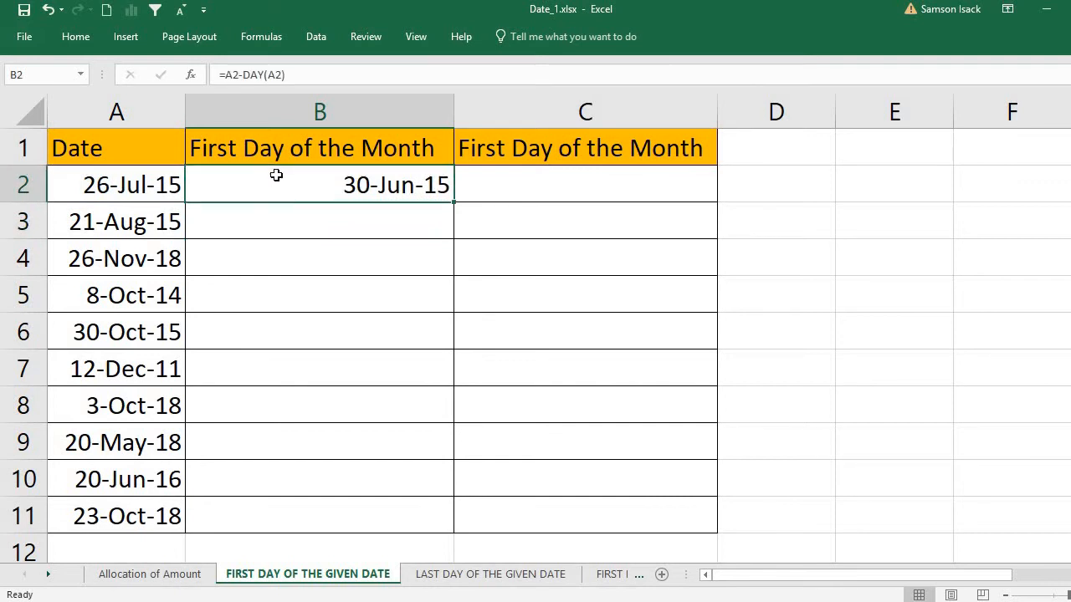
{"action": "left_click", "coordinate": [303, 77]}
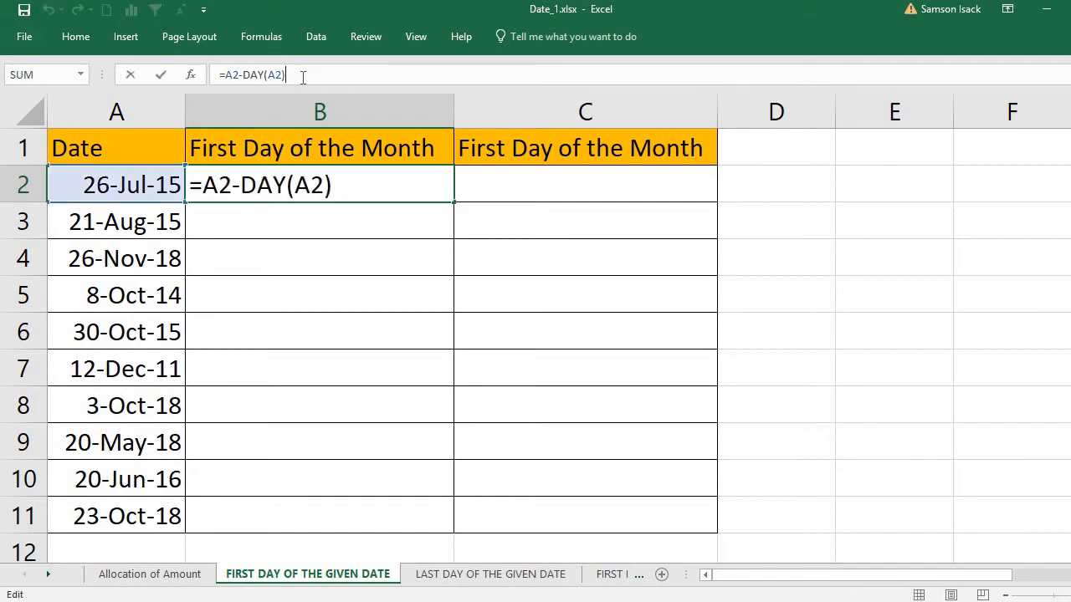
{"action": "type", "text": "+1"}
{"action": "key", "text": "Return"}
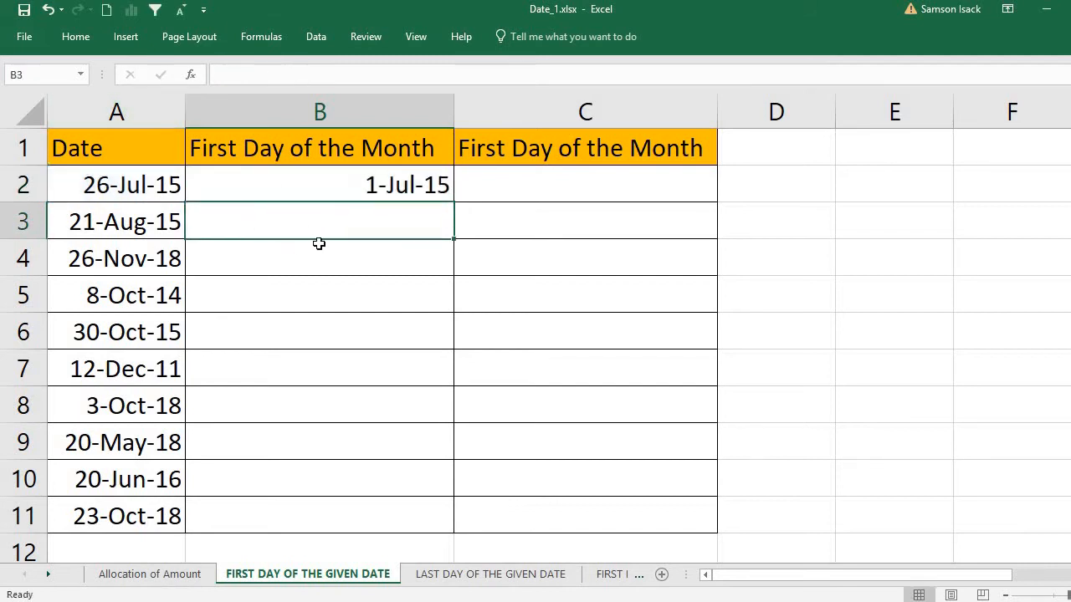
{"action": "left_click", "coordinate": [333, 184]}
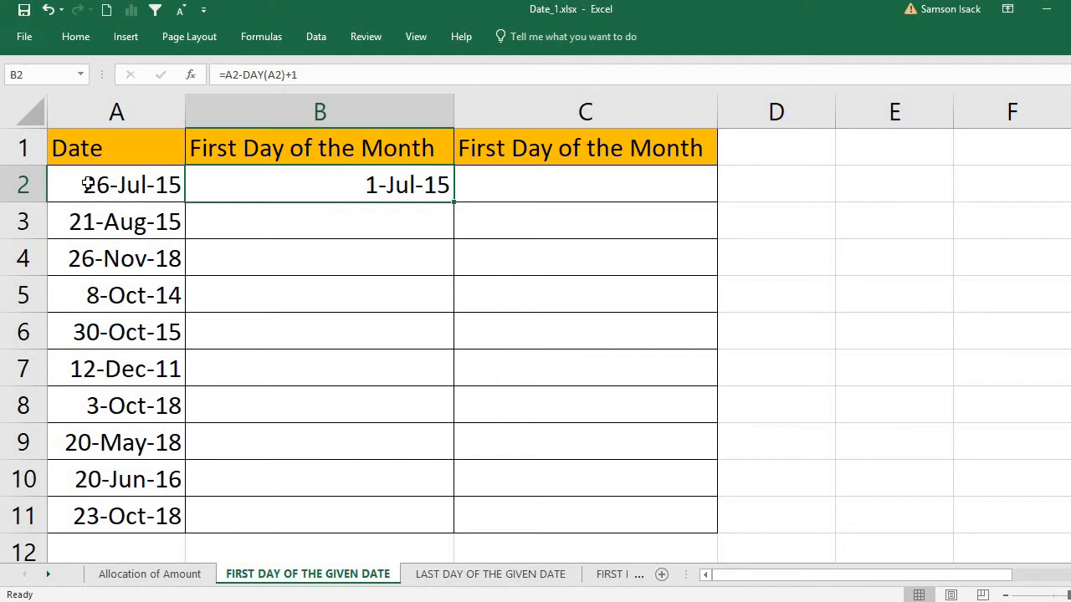
Enter the formula =A3-DAY(A3)+1 in cell B3 to calculate the first day of the month for the second date
{"action": "left_click", "coordinate": [348, 223]}
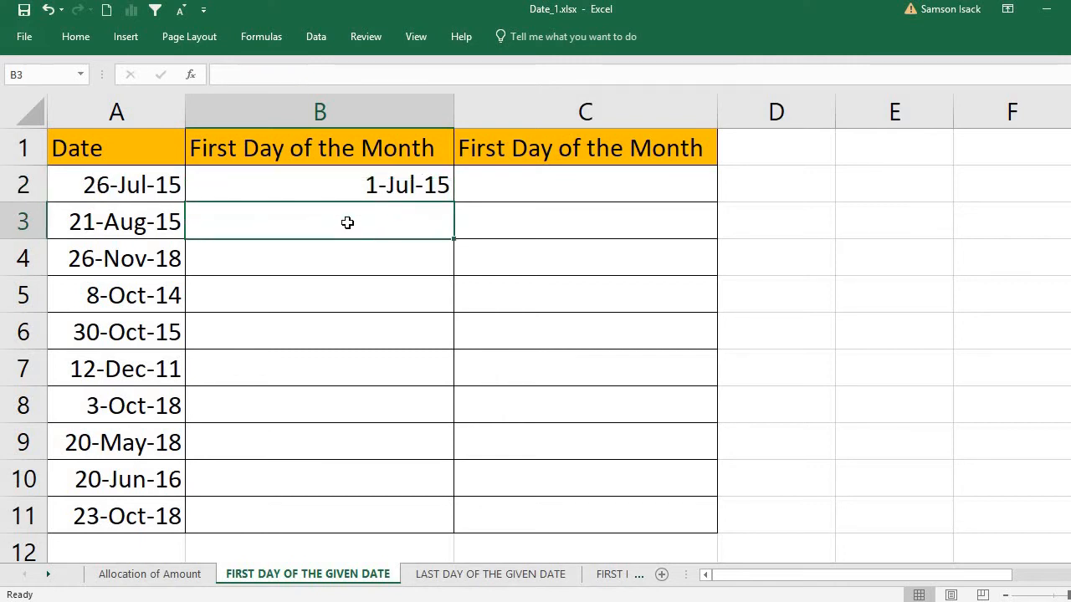
{"action": "type", "text": "="}
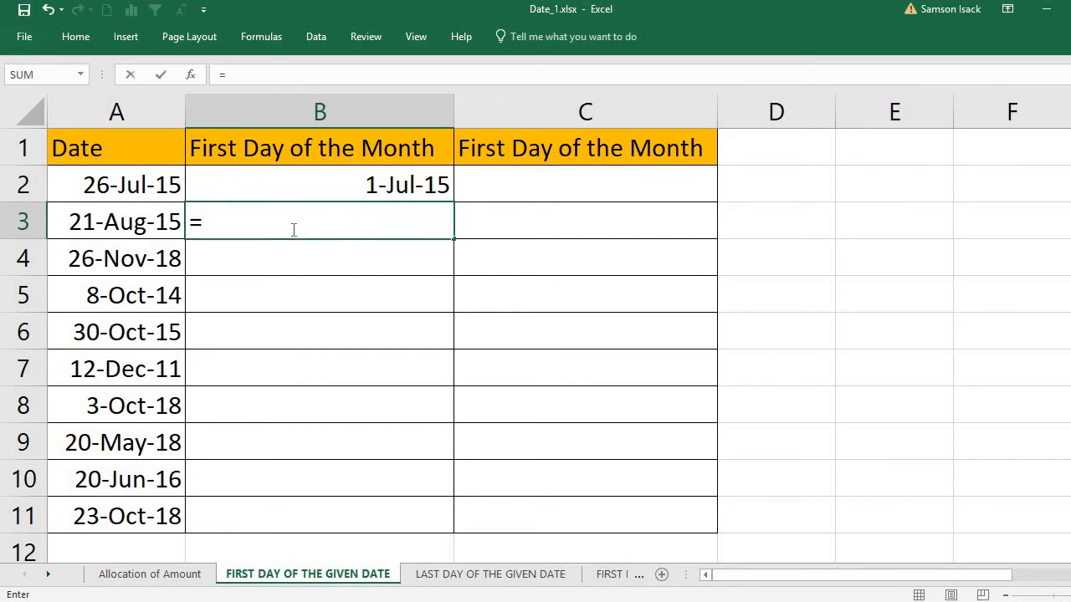
{"action": "left_click", "coordinate": [126, 223]}
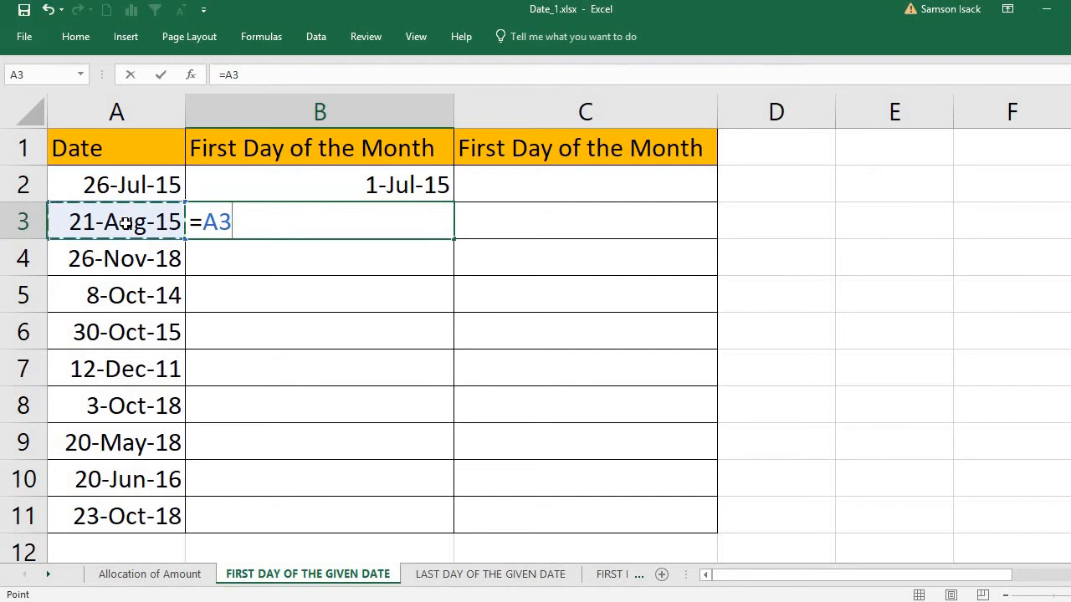
{"action": "type", "text": "-"}
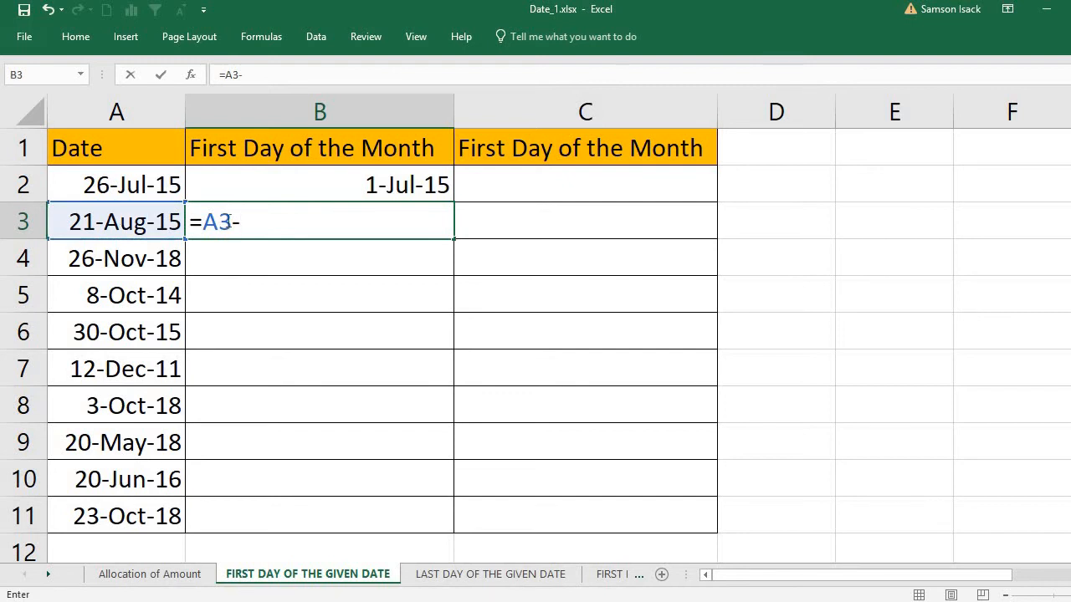
{"action": "type", "text": "DAY("}
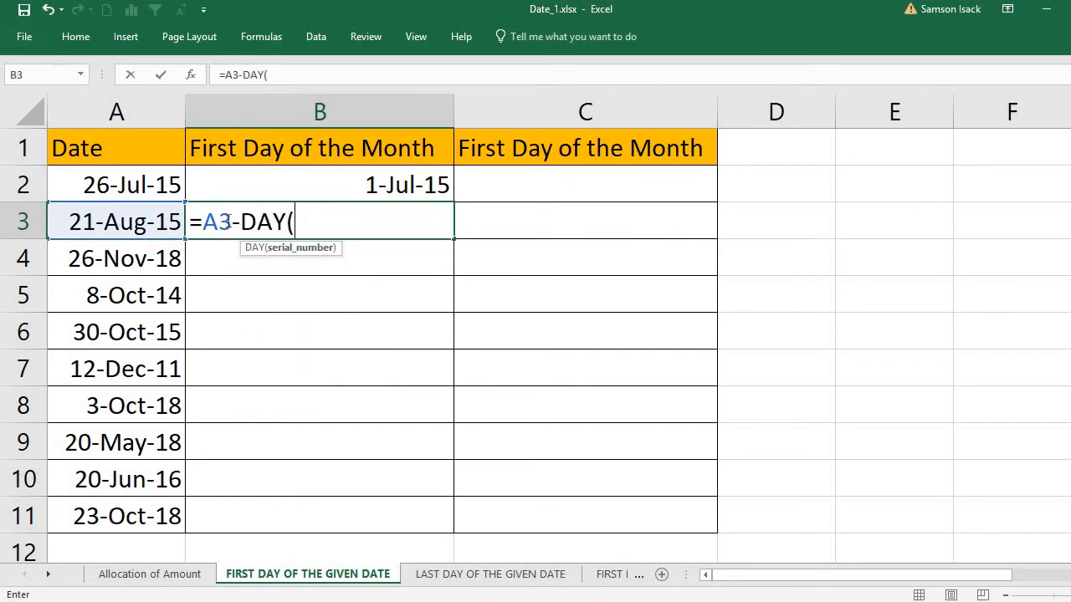
{"action": "left_click", "coordinate": [149, 219]}
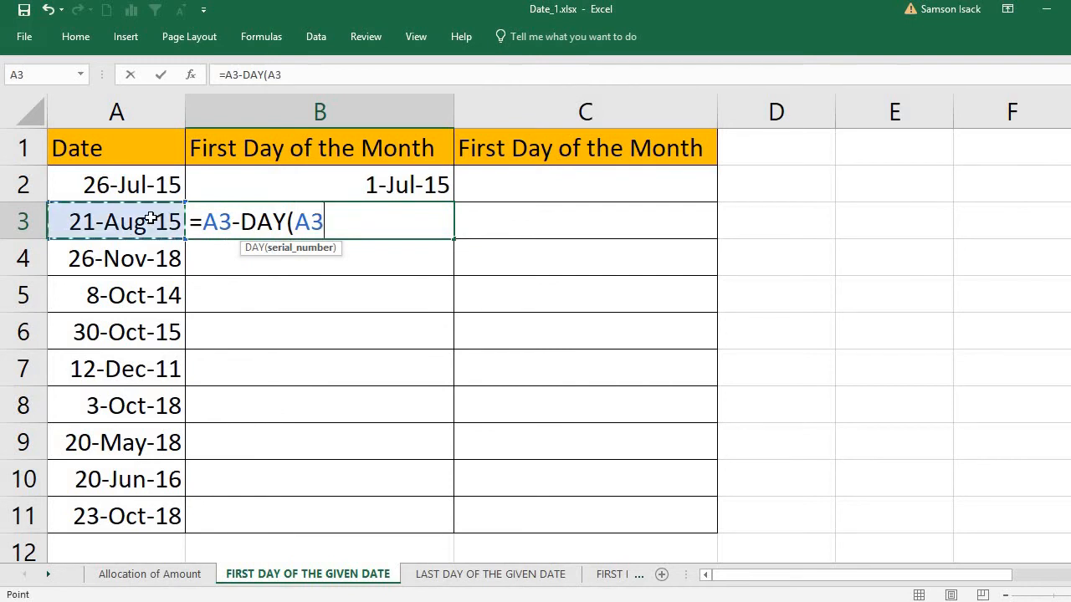
{"action": "type", "text": ")"}
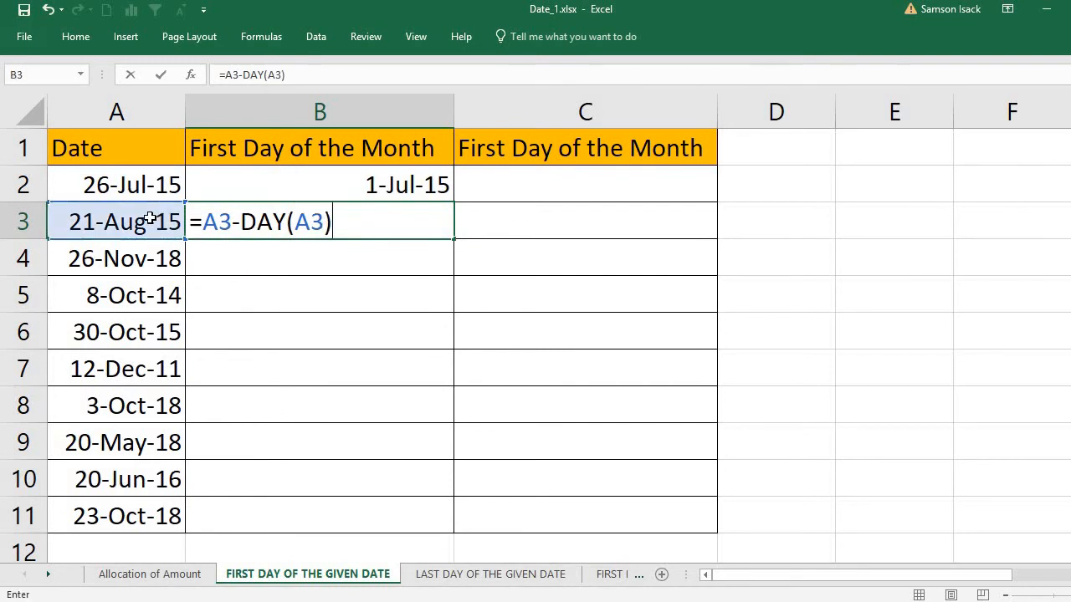
{"action": "left_click", "coordinate": [305, 220]}
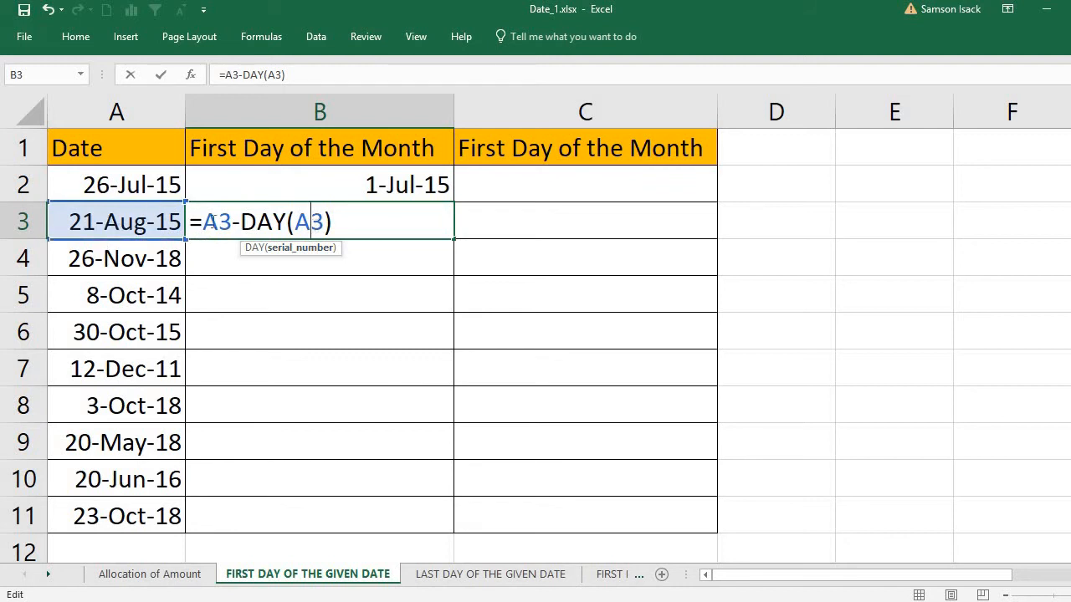
{"action": "left_click", "coordinate": [343, 222]}
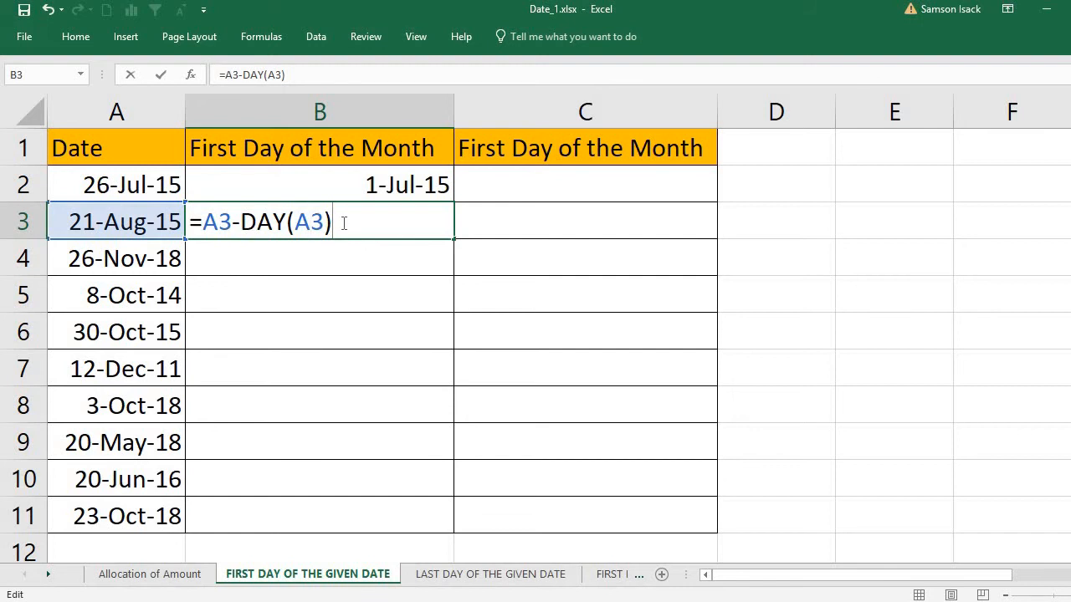
{"action": "type", "text": "+1"}
{"action": "left_click_drag", "start_coordinate": [202, 222], "coordinate": [333, 222]}
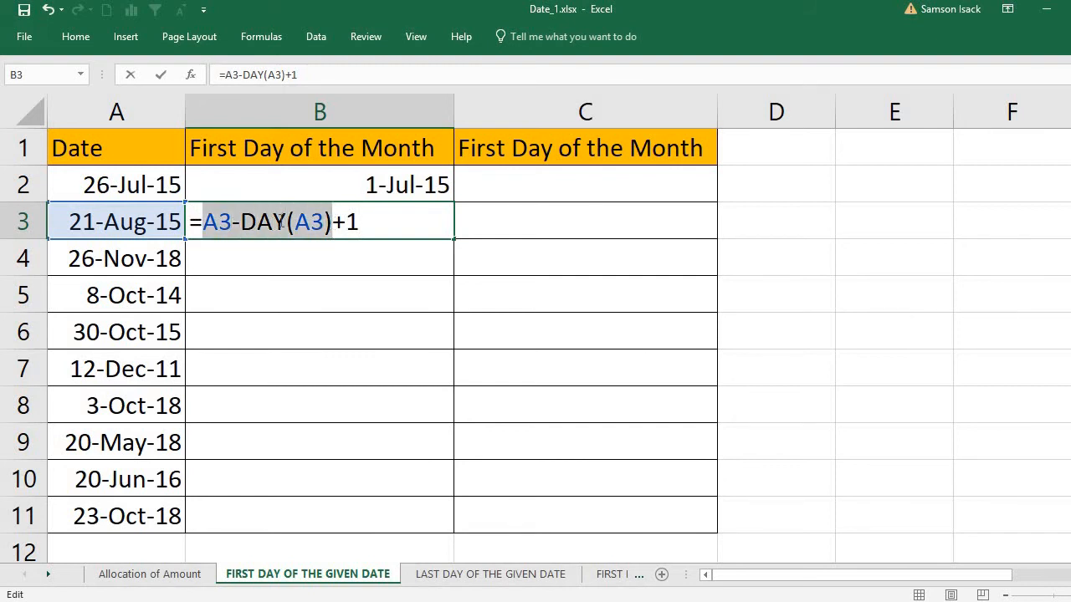
{"action": "left_click", "coordinate": [360, 221]}
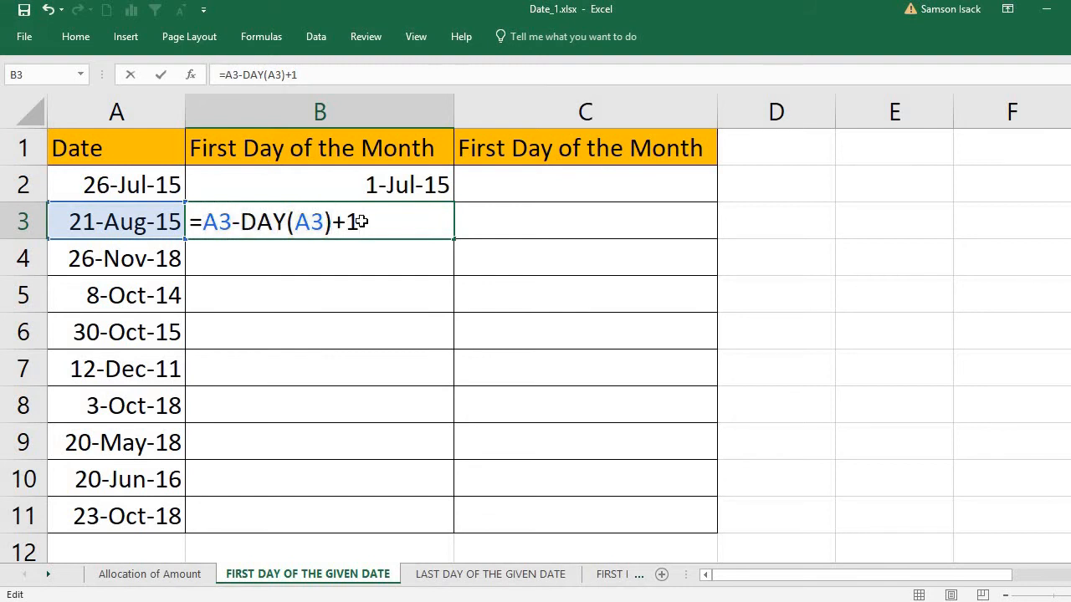
{"action": "key", "text": "Return"}
{"action": "left_click", "coordinate": [360, 222]}
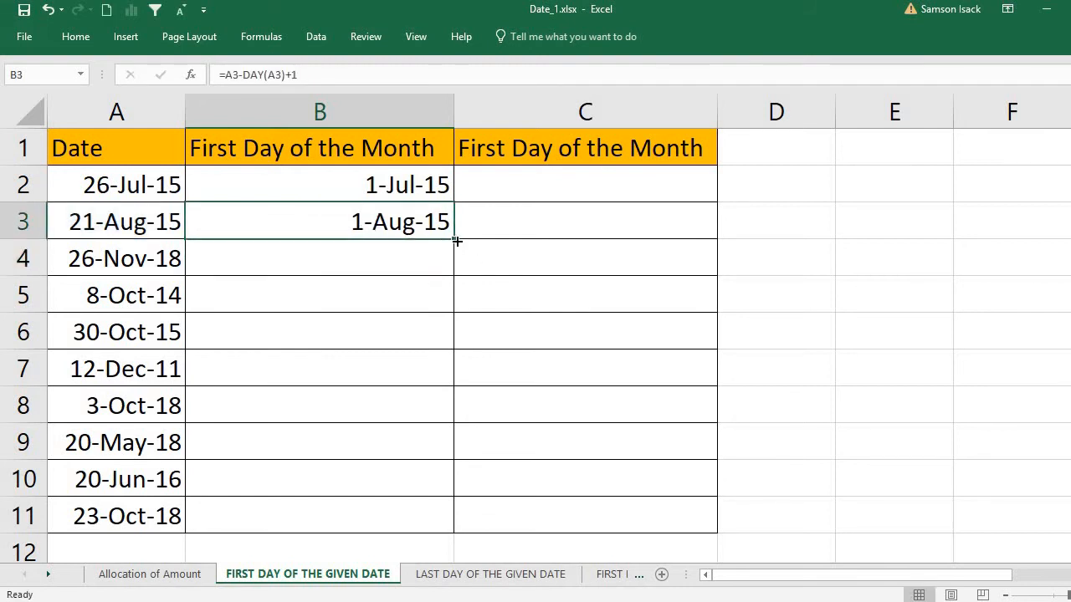
Fill the first-day-of-month formula from B3 down through B11
{"action": "left_click_drag", "start_coordinate": [452, 241], "coordinate": [420, 502]}
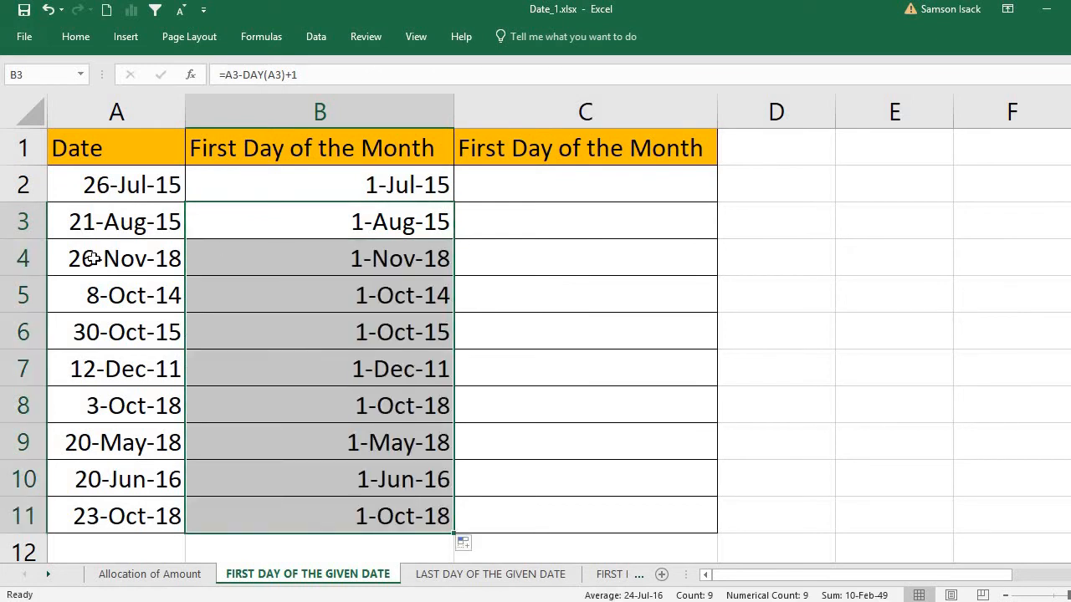
Compare the dates in A4:A11 with the first-of-month results and formulas in B4:B11, row by row
{"action": "left_click", "coordinate": [79, 258]}
{"action": "left_click", "coordinate": [360, 259]}
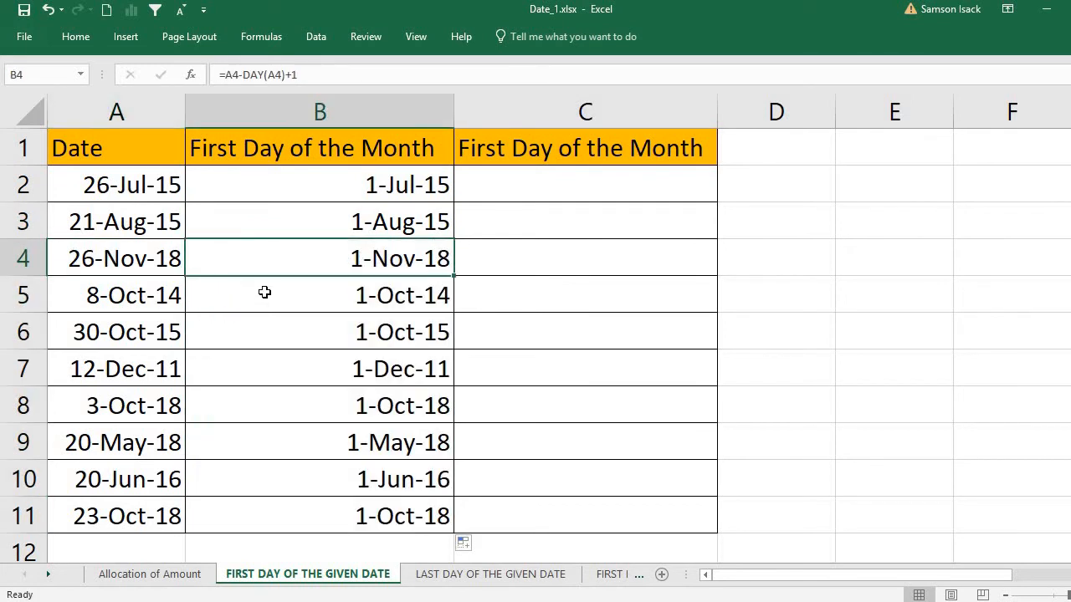
{"action": "left_click", "coordinate": [265, 291]}
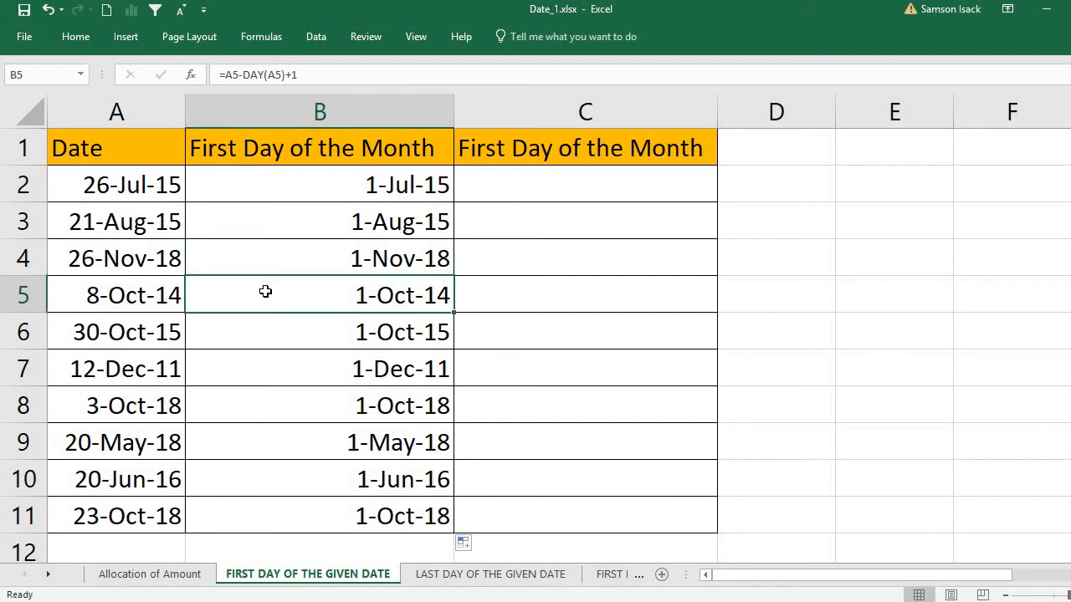
{"action": "left_click", "coordinate": [258, 331]}
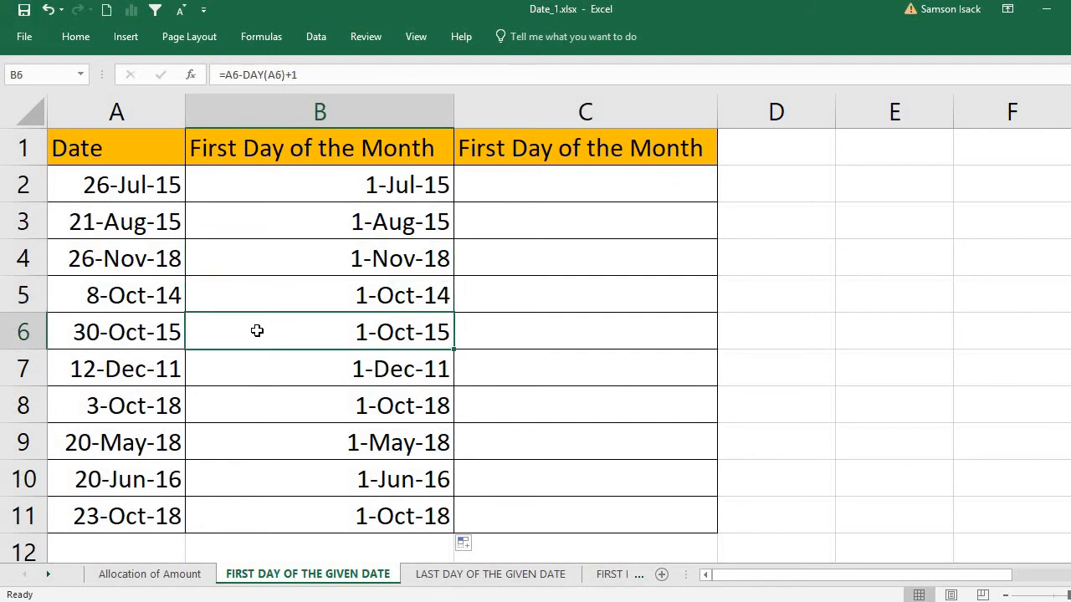
{"action": "left_click", "coordinate": [113, 330]}
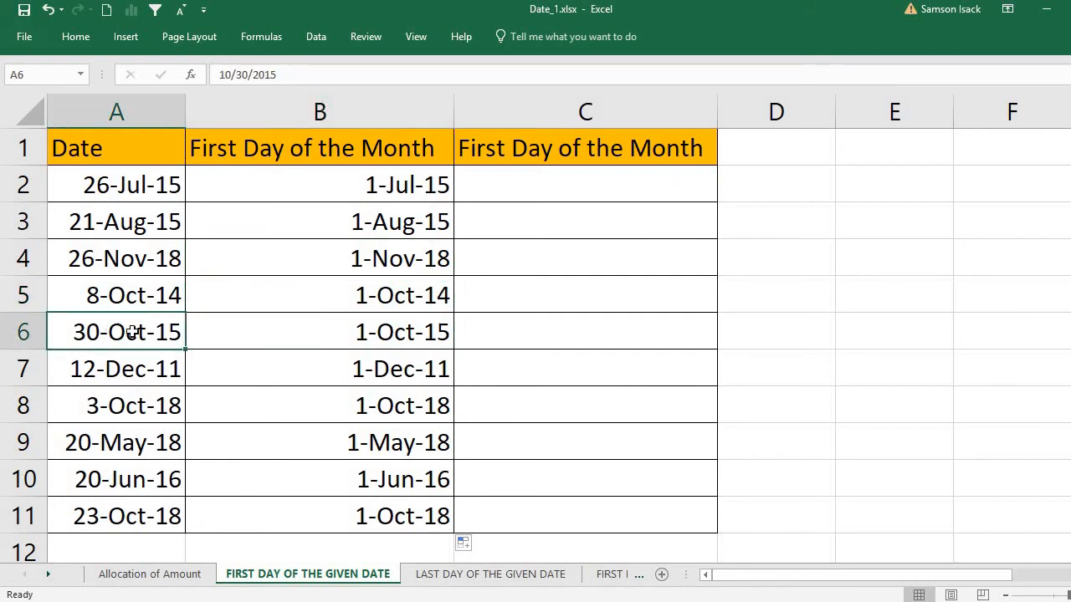
{"action": "left_click", "coordinate": [350, 338]}
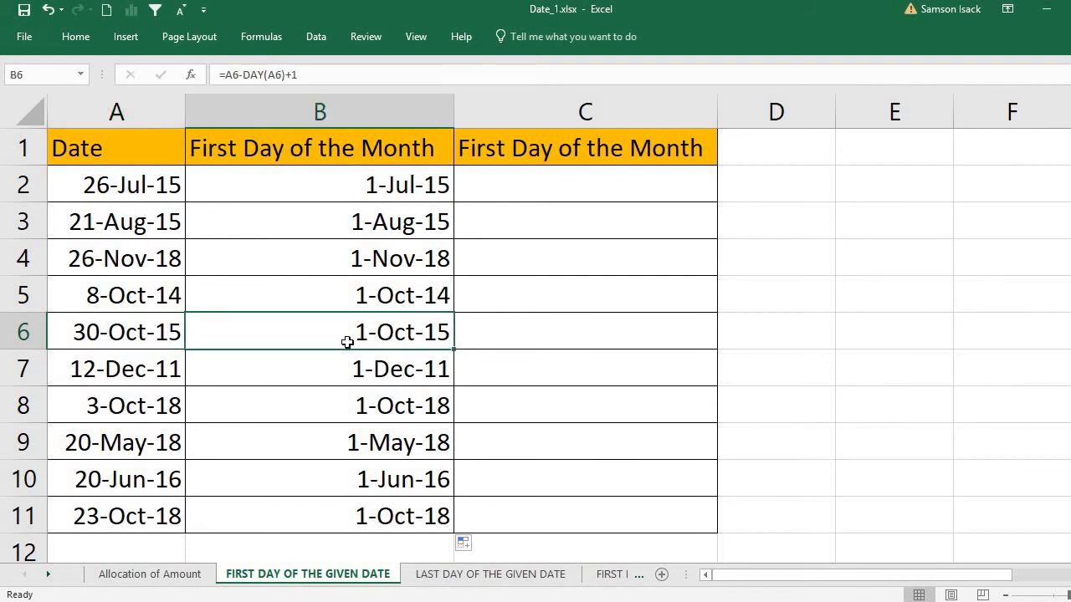
{"action": "left_click", "coordinate": [113, 379]}
{"action": "left_click", "coordinate": [281, 374]}
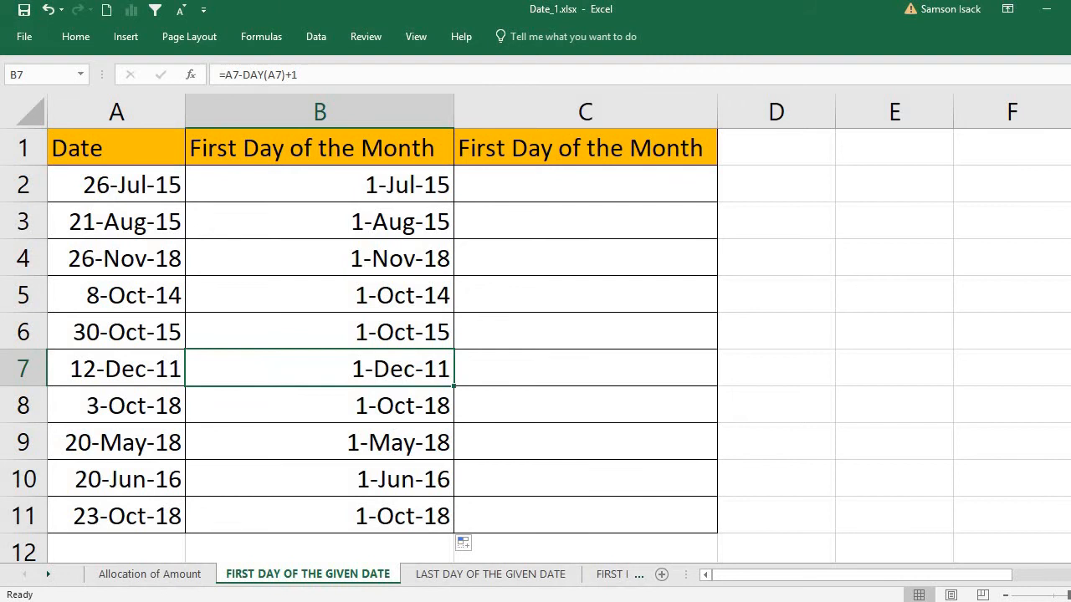
{"action": "left_click", "coordinate": [145, 417]}
{"action": "left_click", "coordinate": [321, 416]}
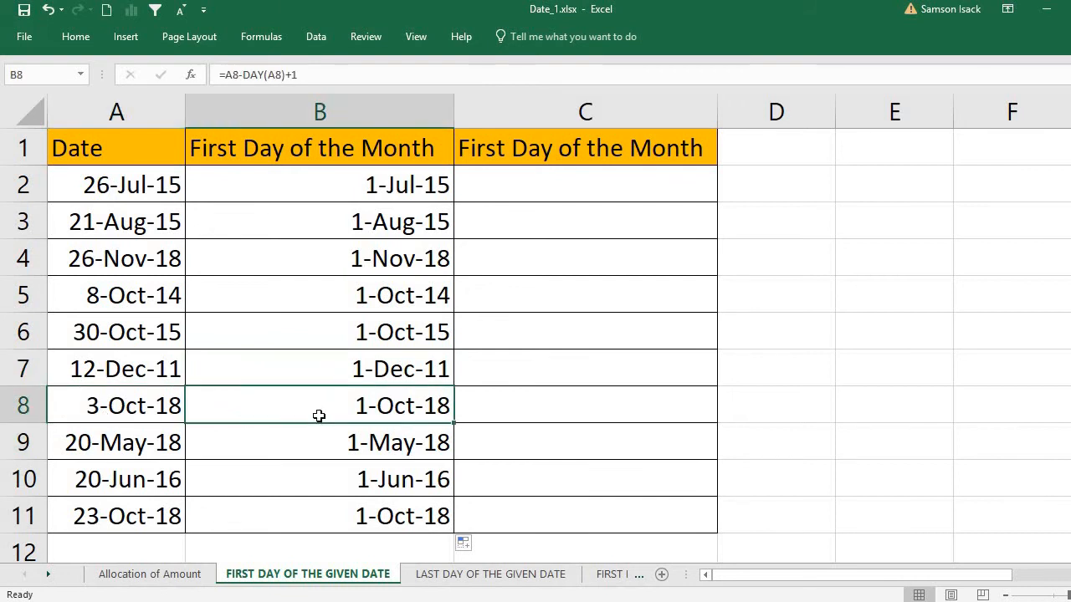
{"action": "left_click", "coordinate": [128, 448]}
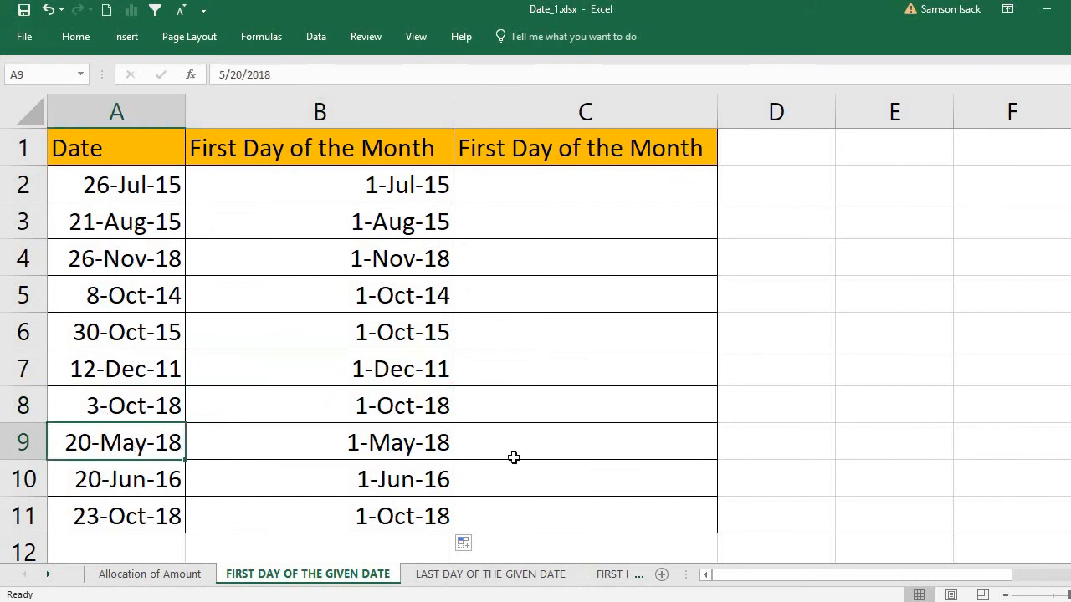
{"action": "left_click", "coordinate": [351, 450]}
{"action": "left_click", "coordinate": [159, 479]}
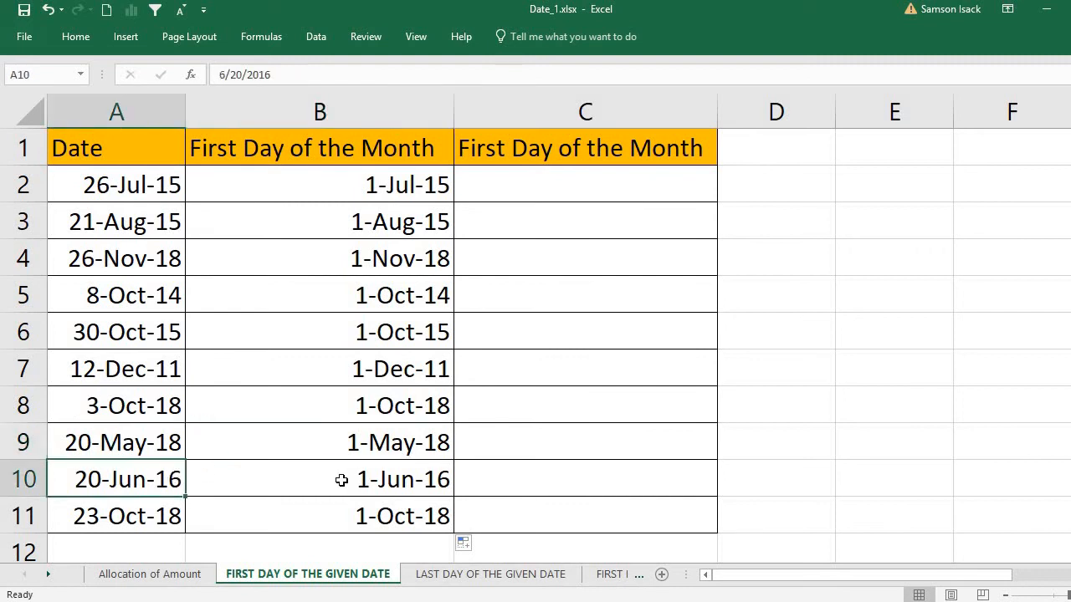
{"action": "left_click", "coordinate": [342, 478]}
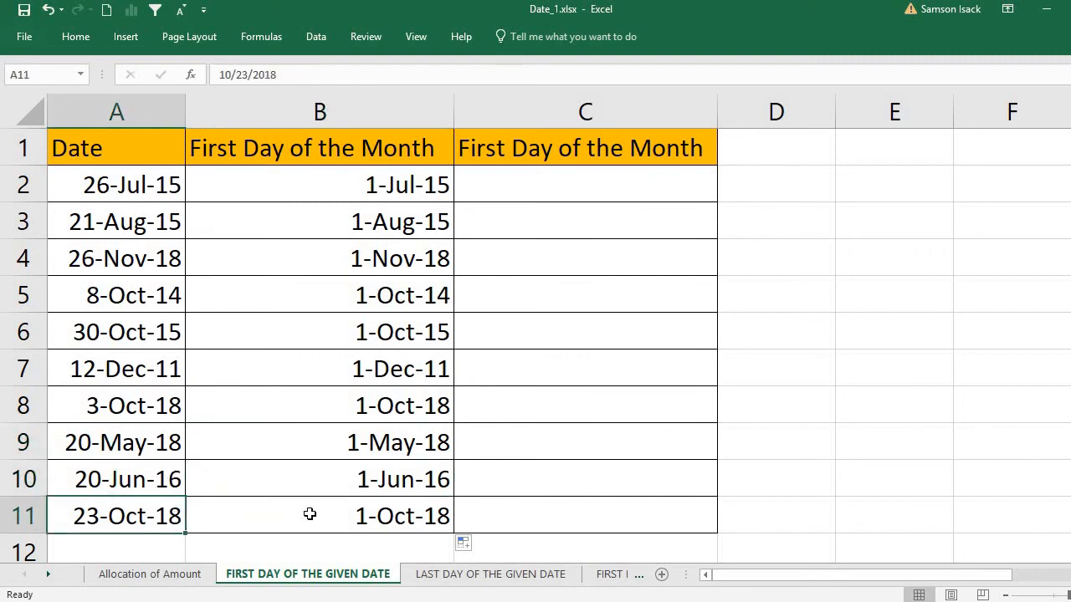
{"action": "left_click", "coordinate": [369, 511]}
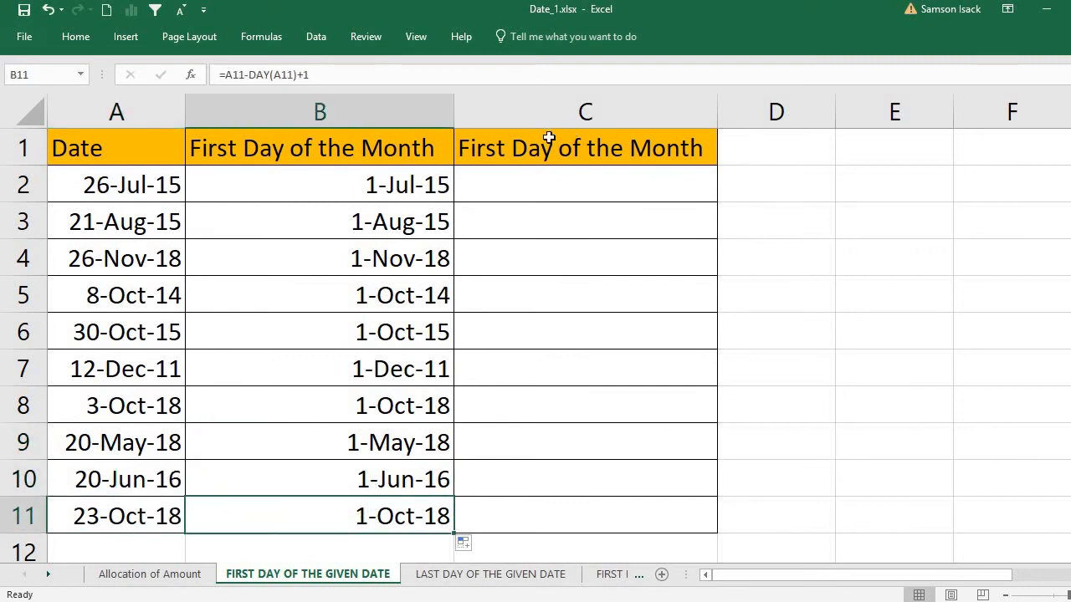
Enter the formula =EOMONTH(A2,0) in cell C2 to calculate the month end of the first date
{"action": "left_click", "coordinate": [502, 189]}
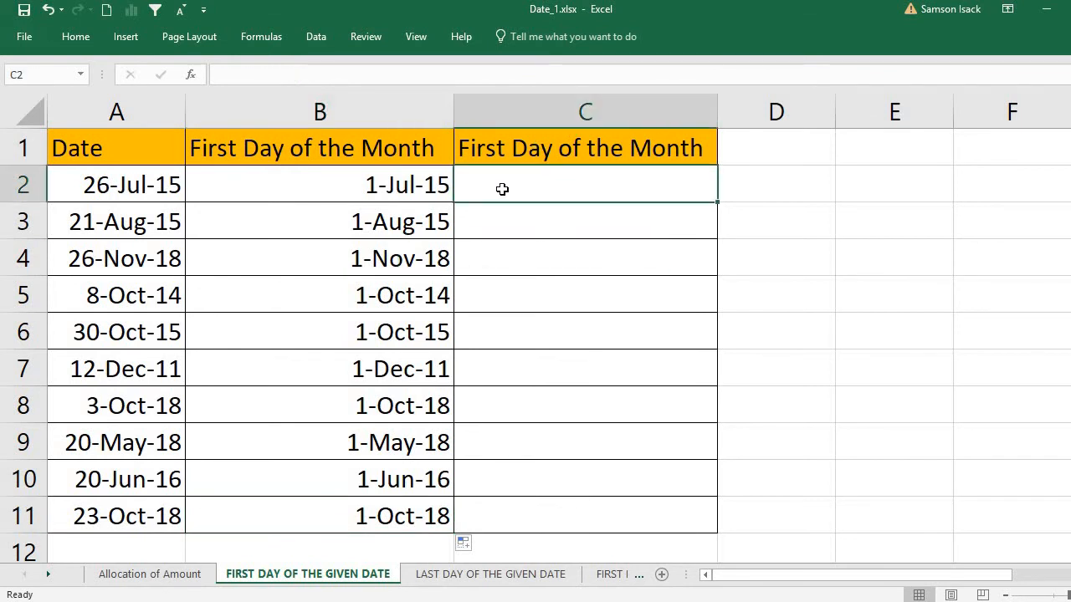
{"action": "left_click_drag", "start_coordinate": [450, 107], "coordinate": [450, 107]}
{"action": "double_click", "coordinate": [472, 190]}
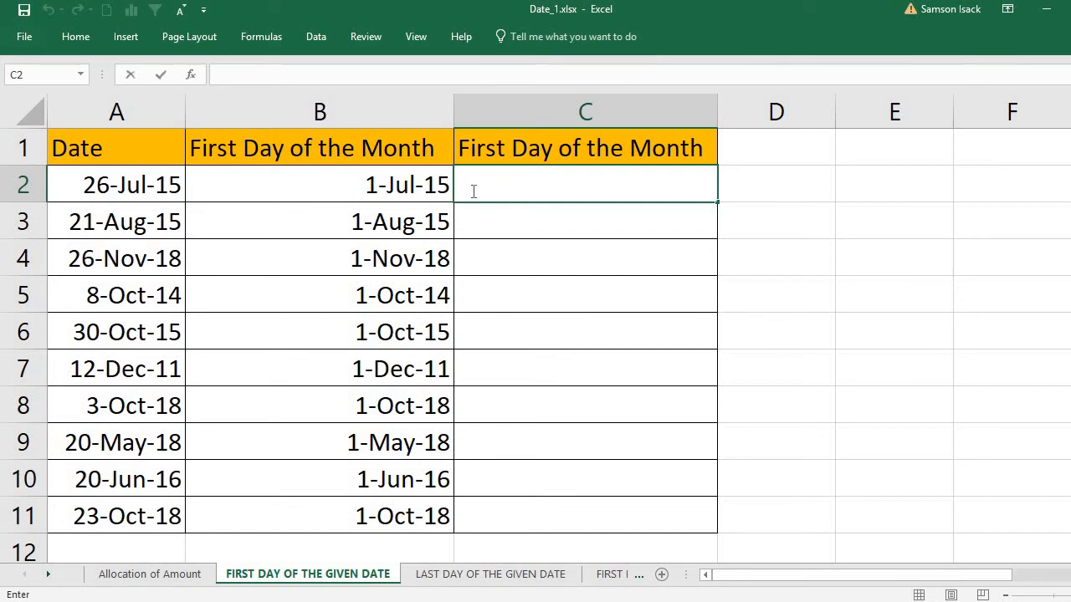
{"action": "type", "text": "=e"}
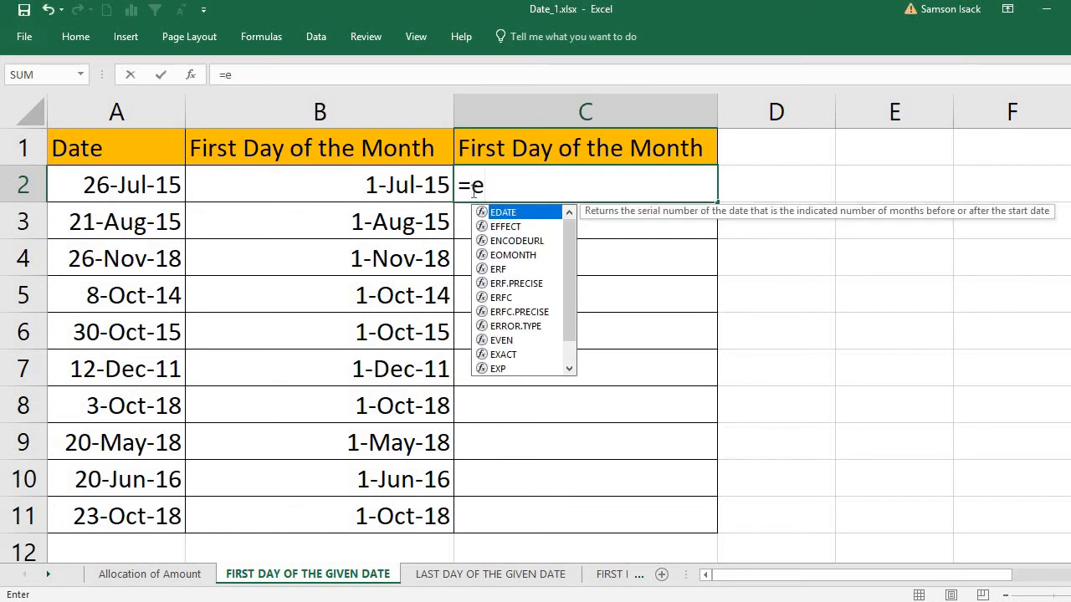
{"action": "key", "text": "BackSpace"}
{"action": "type", "text": "EO"}
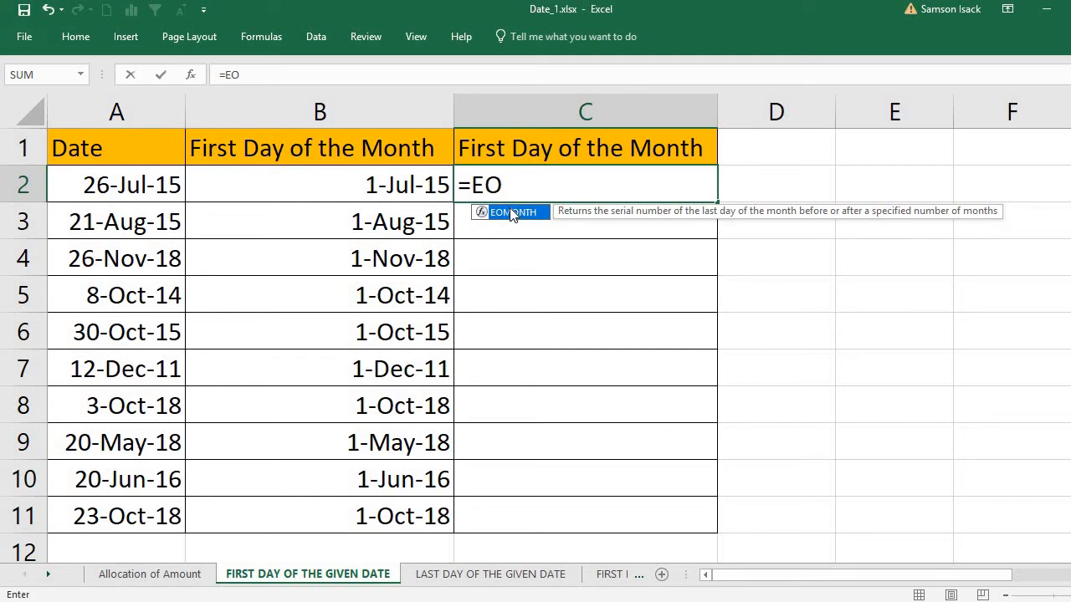
{"action": "double_click", "coordinate": [510, 211]}
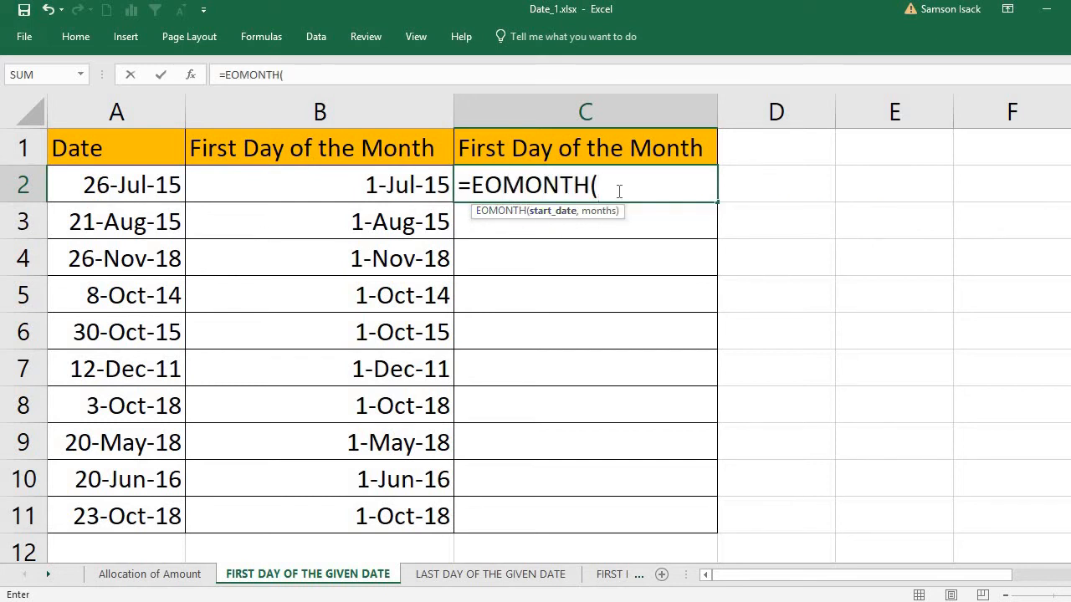
{"action": "left_click", "coordinate": [161, 186]}
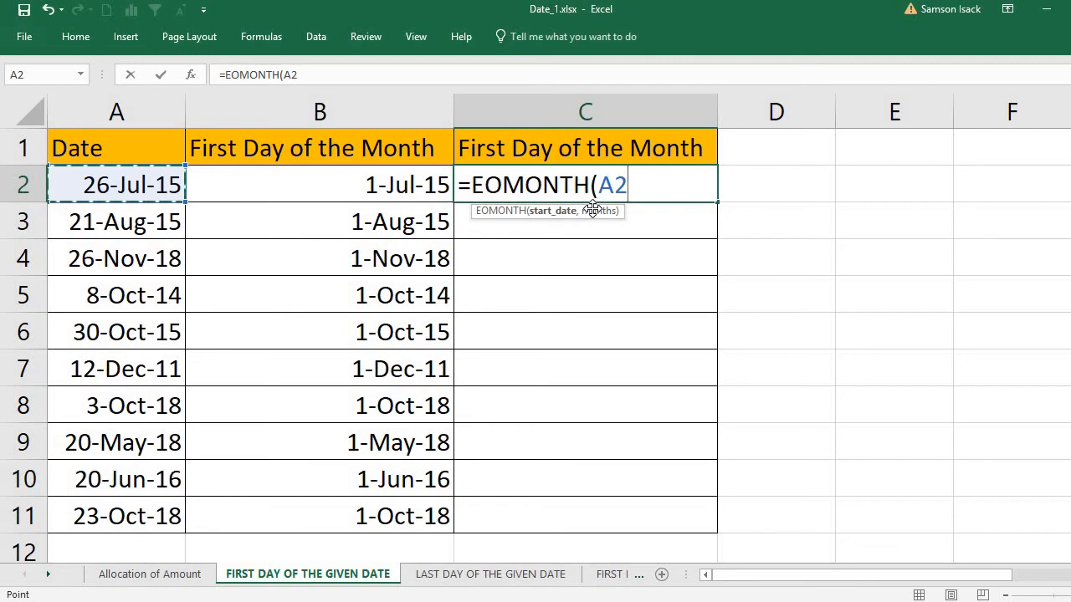
{"action": "type", "text": ","}
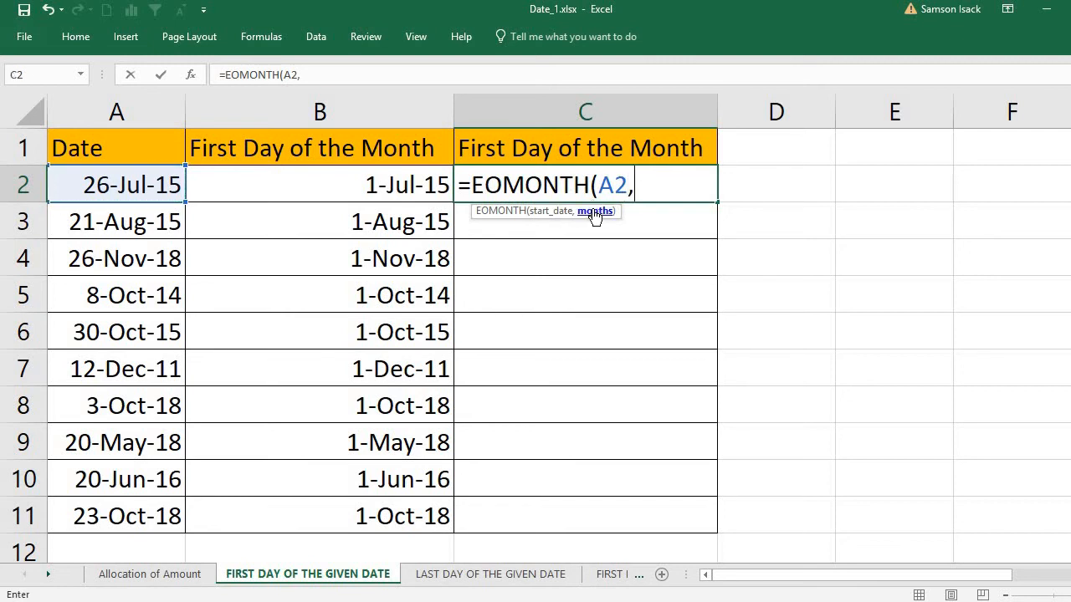
{"action": "type", "text": "0)"}
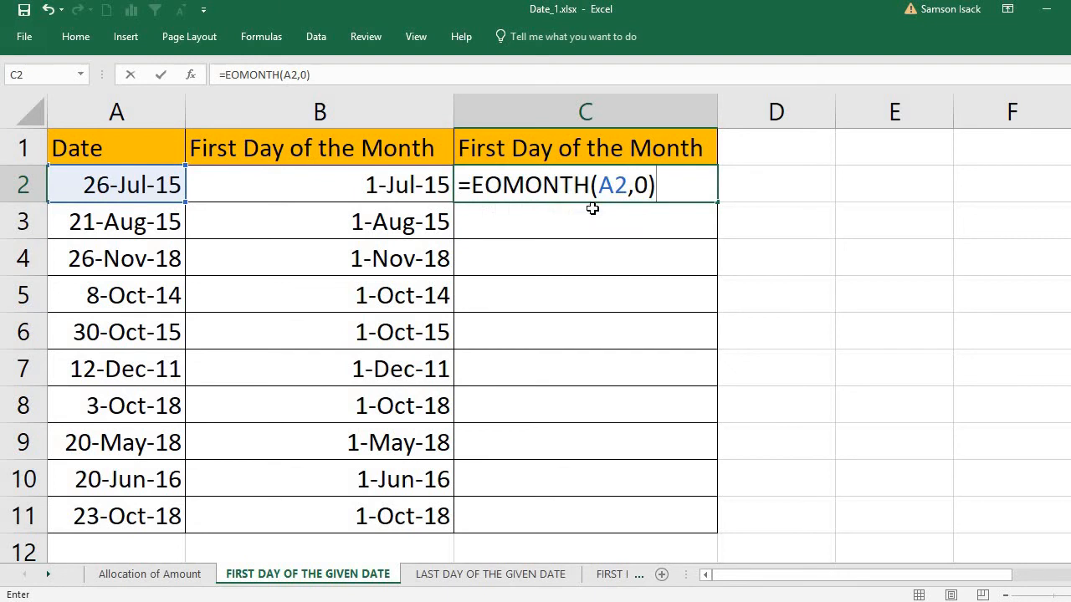
{"action": "key", "text": "Return"}
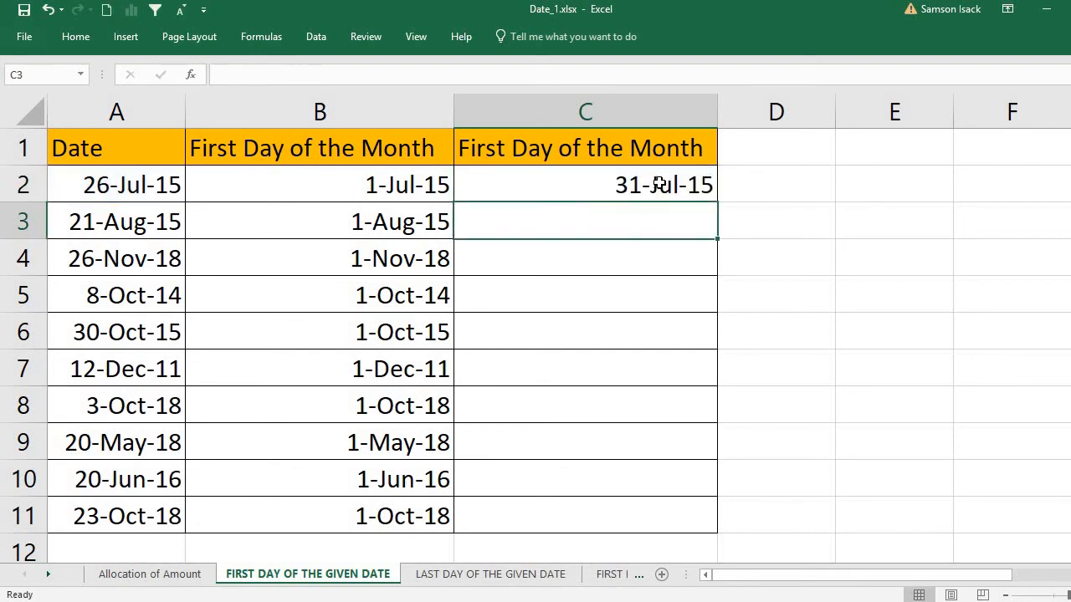
{"action": "left_click", "coordinate": [660, 184]}
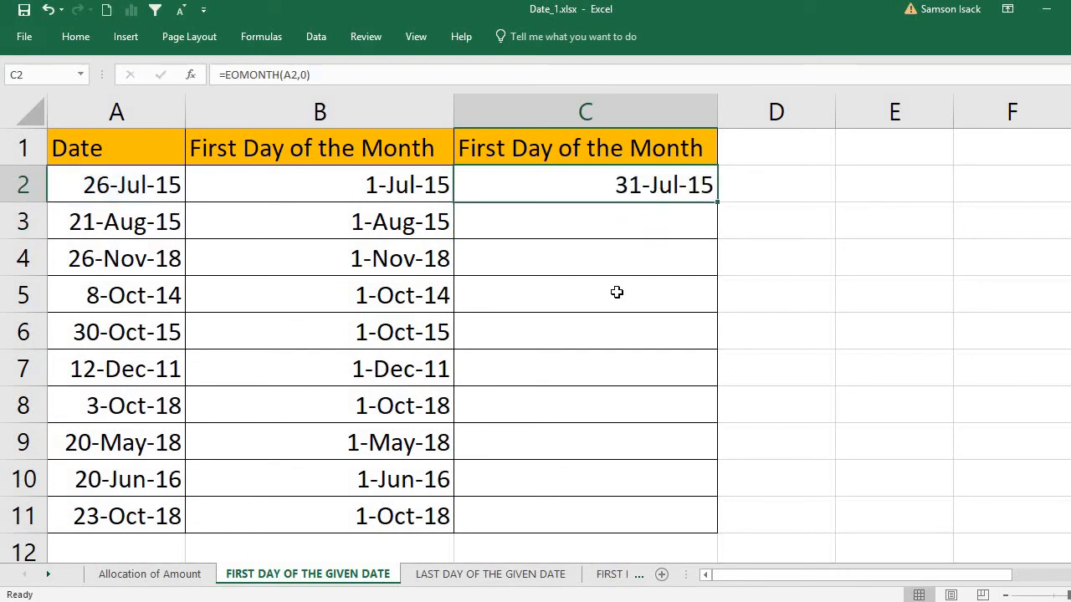
Change the months argument of the EOMONTH formula in C2 to 1, making it =EOMONTH(A2,1)
{"action": "double_click", "coordinate": [614, 194]}
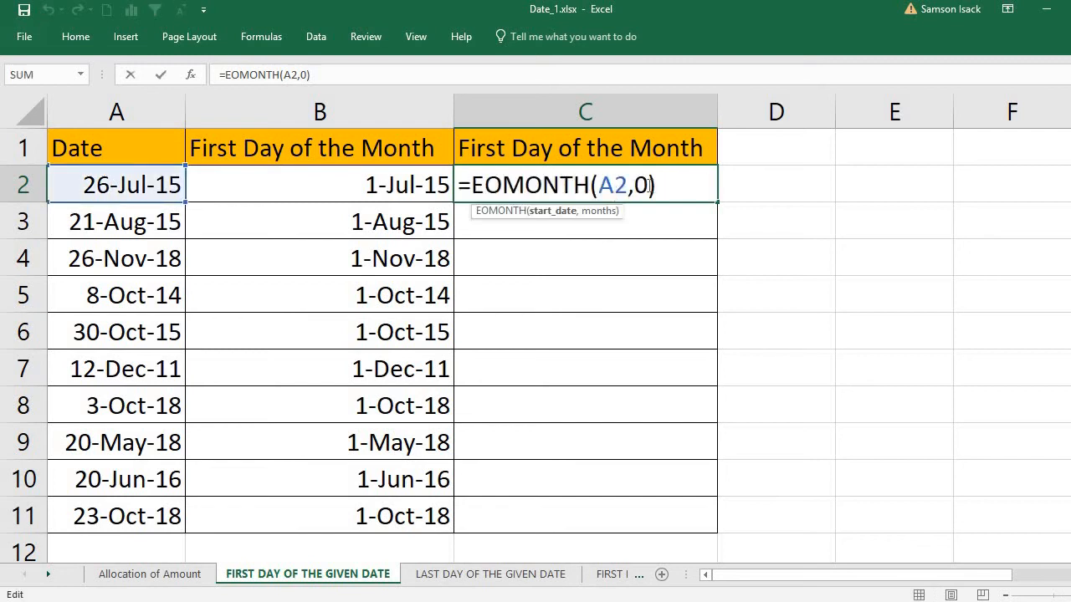
{"action": "left_click", "coordinate": [649, 185]}
{"action": "key", "text": "BackSpace"}
{"action": "type", "text": "1"}
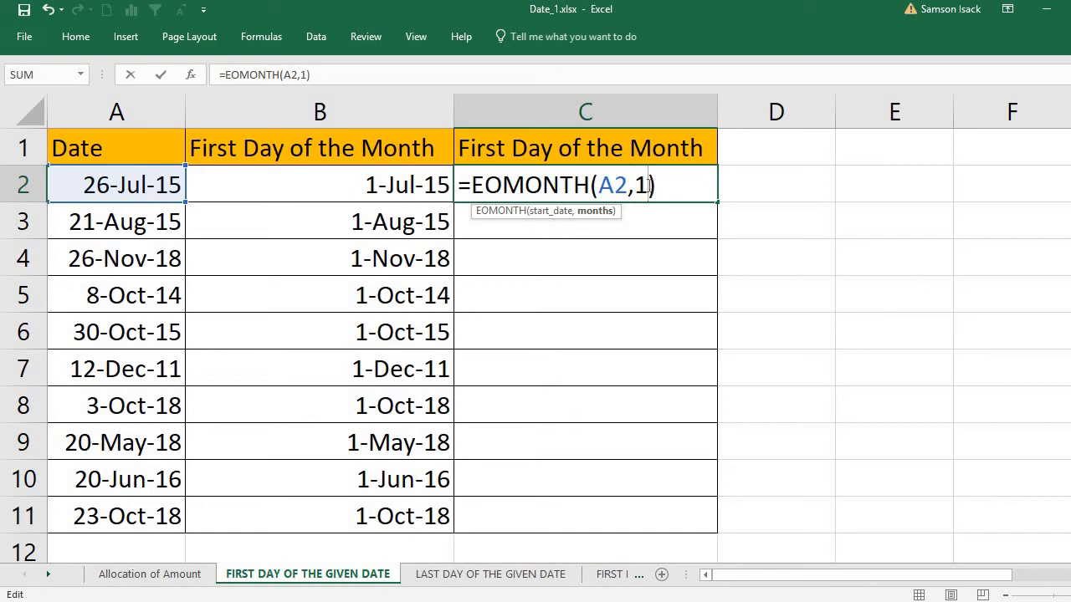
{"action": "key", "text": "Return"}
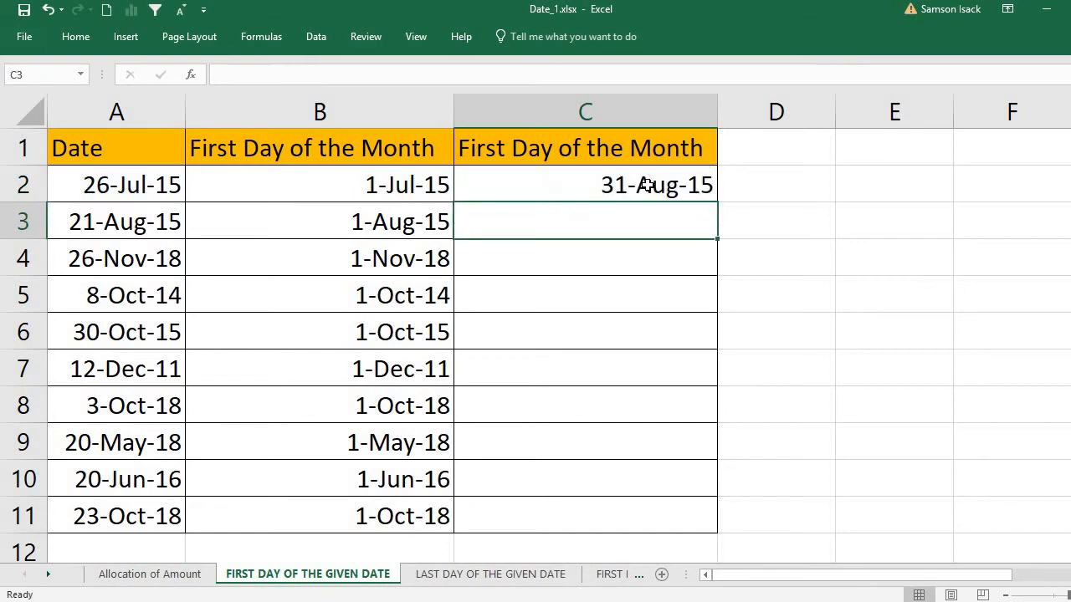
{"action": "left_click", "coordinate": [680, 177]}
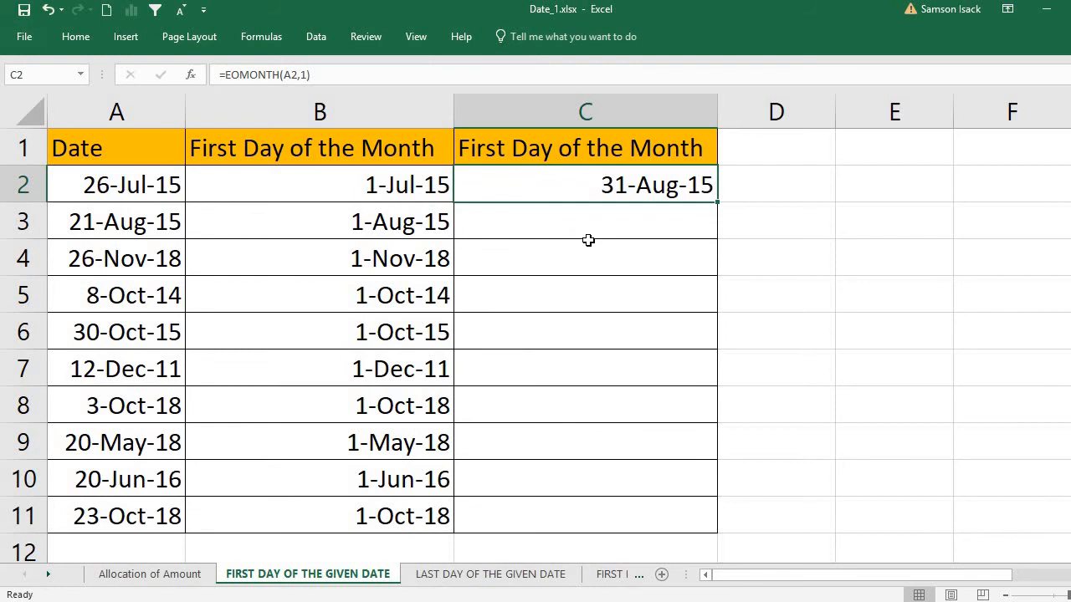
Make the months argument in C2 negative so that the formula reads =EOMONTH(A2,-1)
{"action": "double_click", "coordinate": [636, 182]}
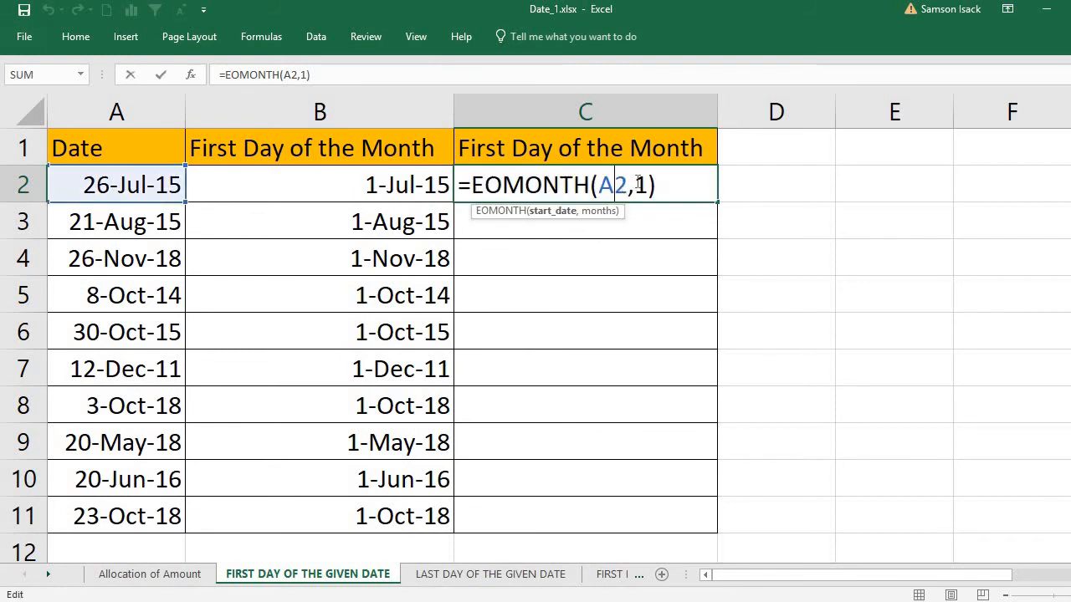
{"action": "left_click", "coordinate": [638, 182]}
{"action": "type", "text": "-"}
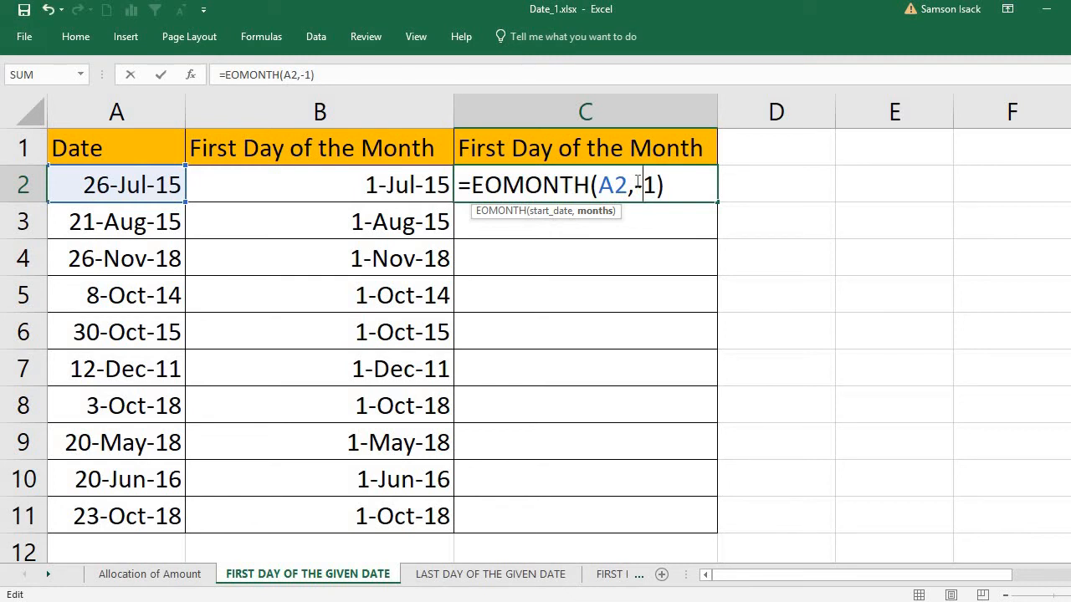
{"action": "key", "text": "Return"}
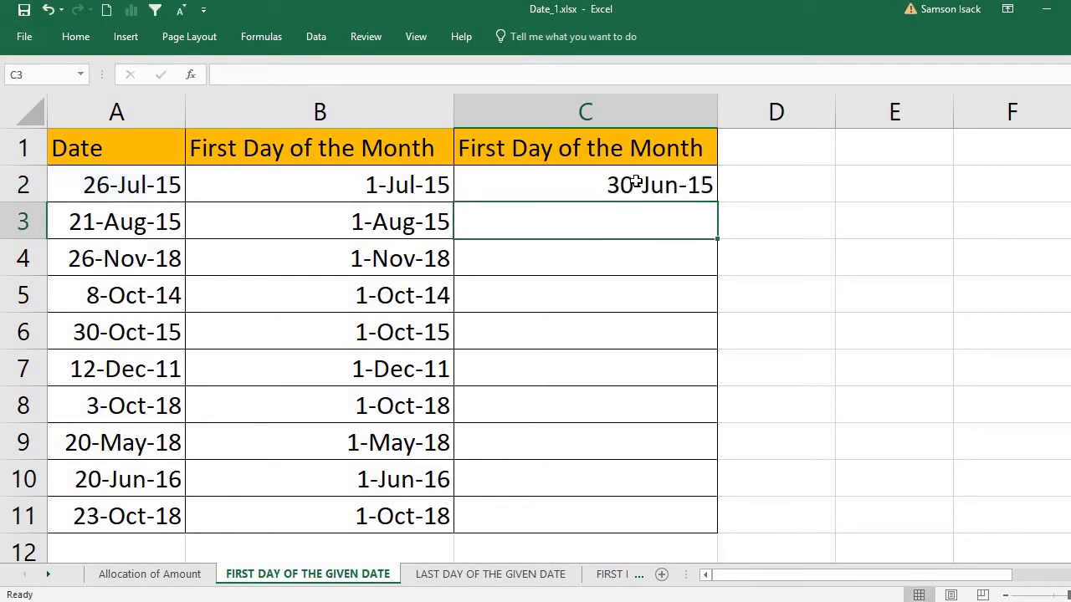
{"action": "key", "text": "Up"}
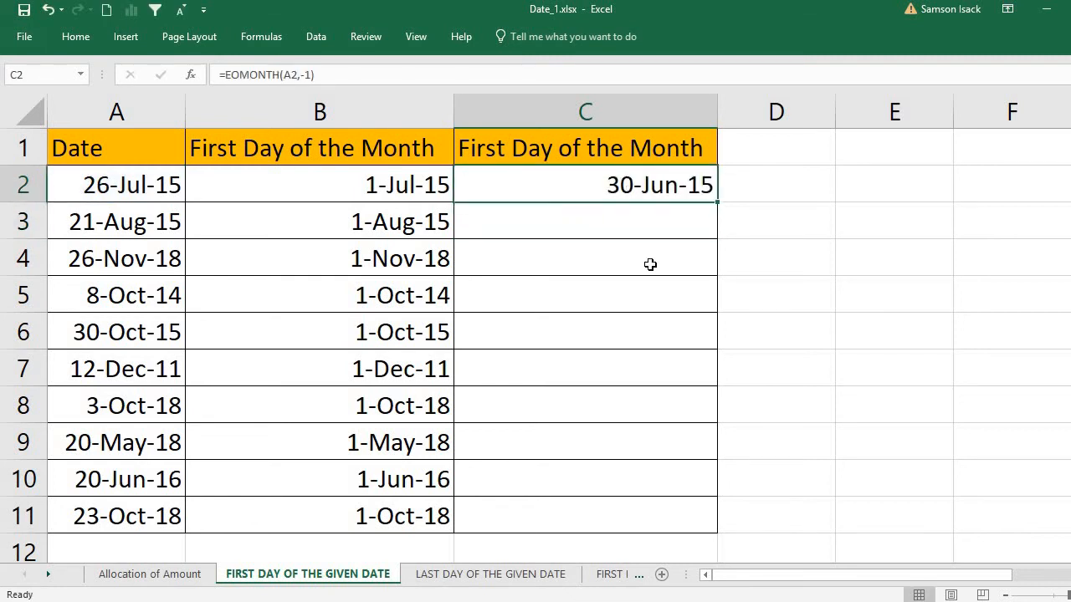
Add one day to the previous month's end in C2 by extending the formula to =EOMONTH(A2,-1)+1
{"action": "double_click", "coordinate": [617, 186]}
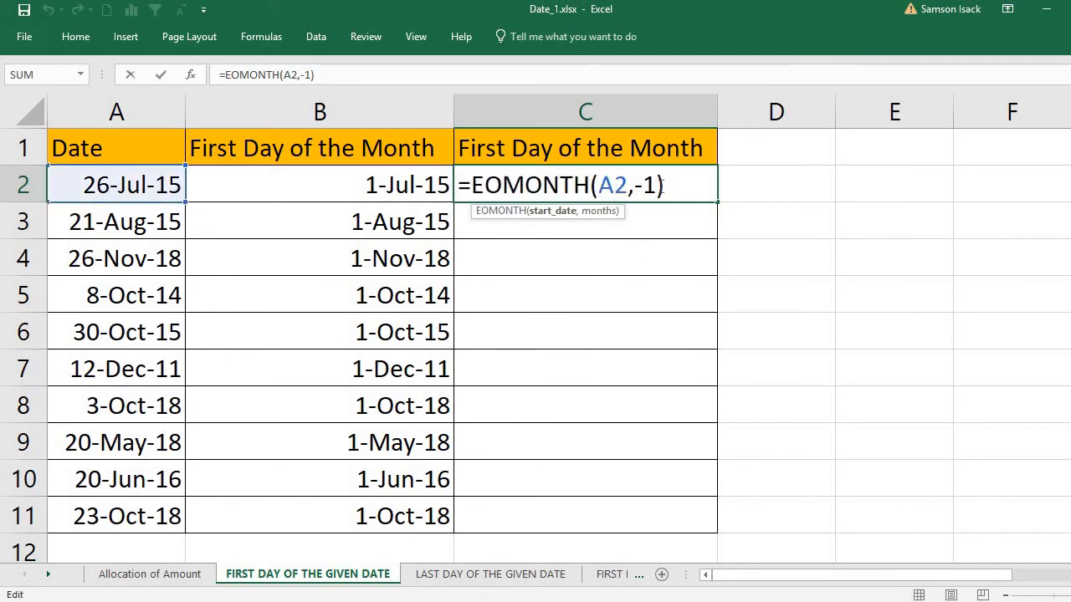
{"action": "left_click", "coordinate": [658, 185]}
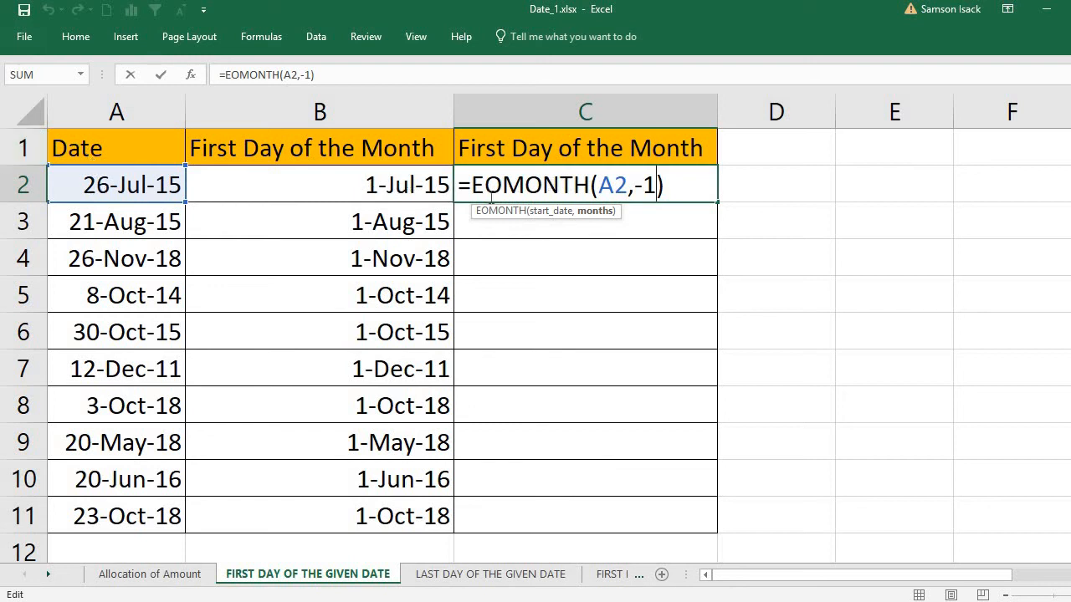
{"action": "left_click", "coordinate": [669, 189]}
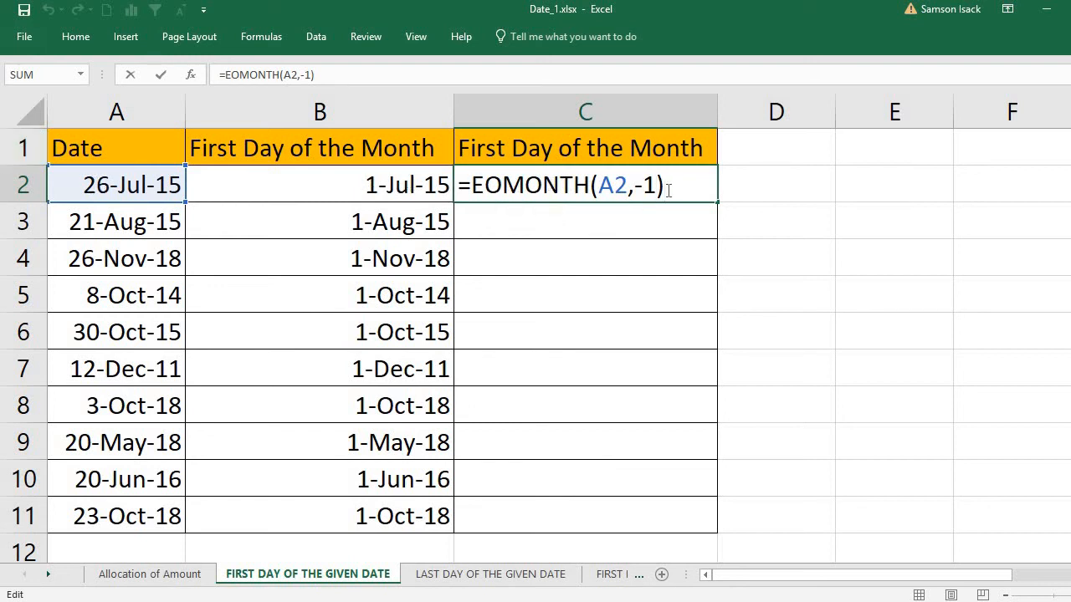
{"action": "type", "text": "+1"}
{"action": "key", "text": "Return"}
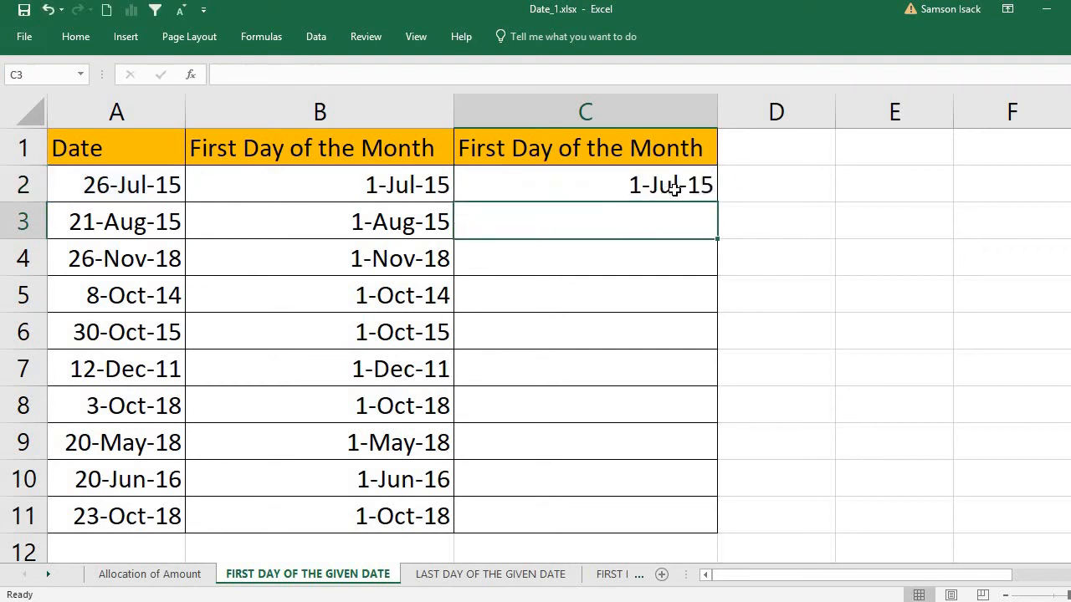
{"action": "left_click", "coordinate": [675, 189]}
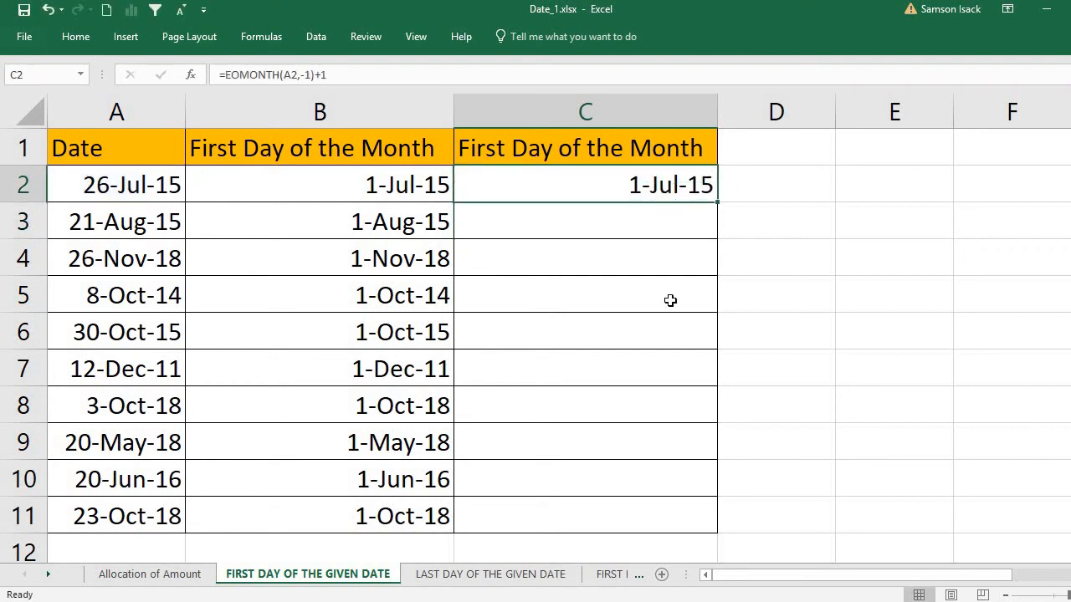
Write the formula =EOMONTH(A3,0) in cell C3 for the second date
{"action": "left_click", "coordinate": [648, 220]}
{"action": "type", "text": "="}
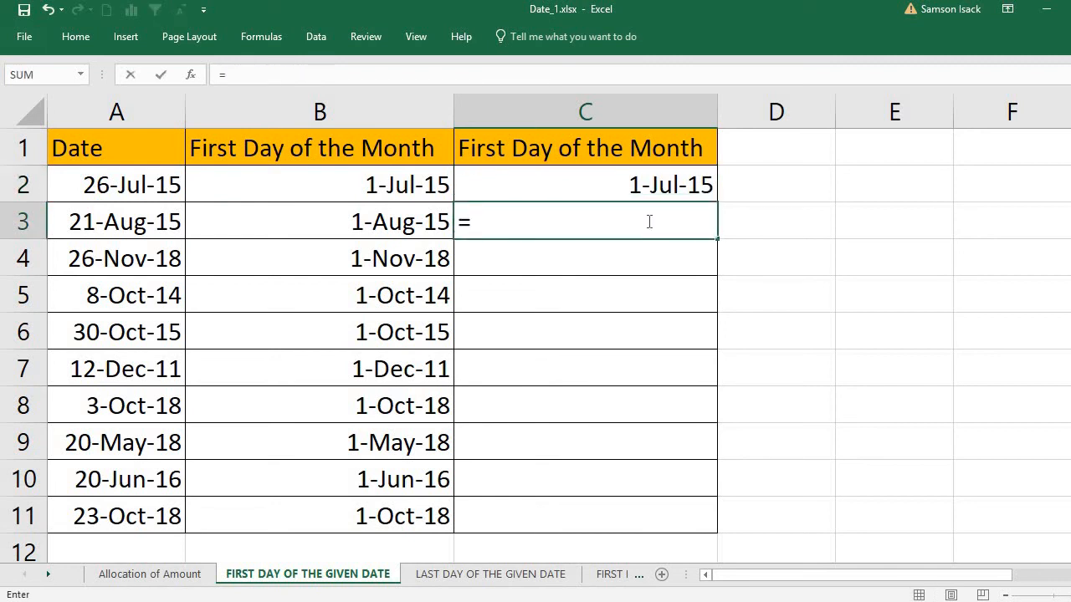
{"action": "type", "text": "EOM"}
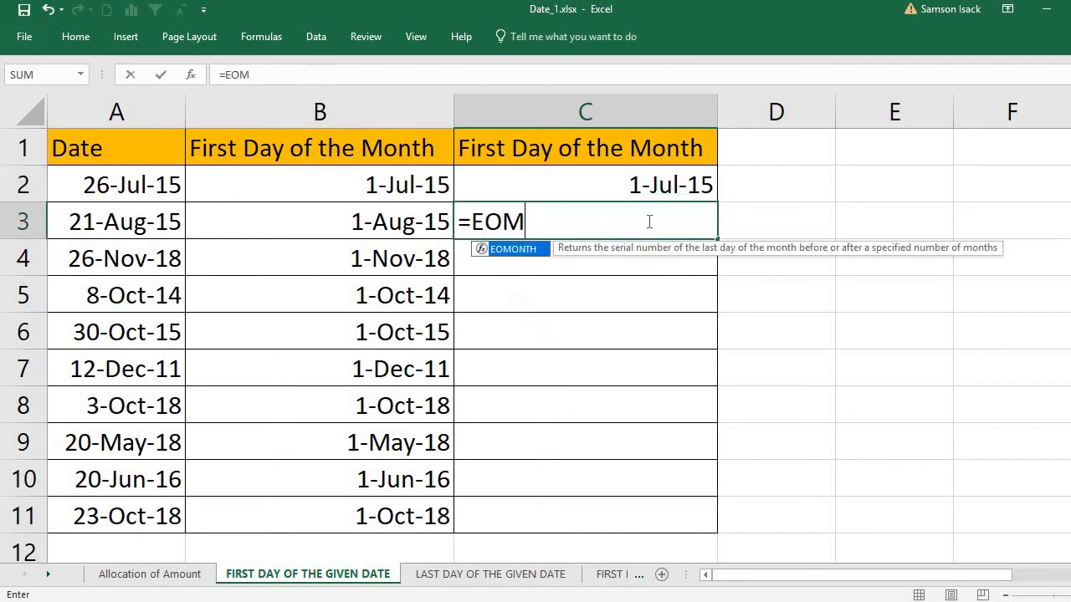
{"action": "type", "text": "ONTH("}
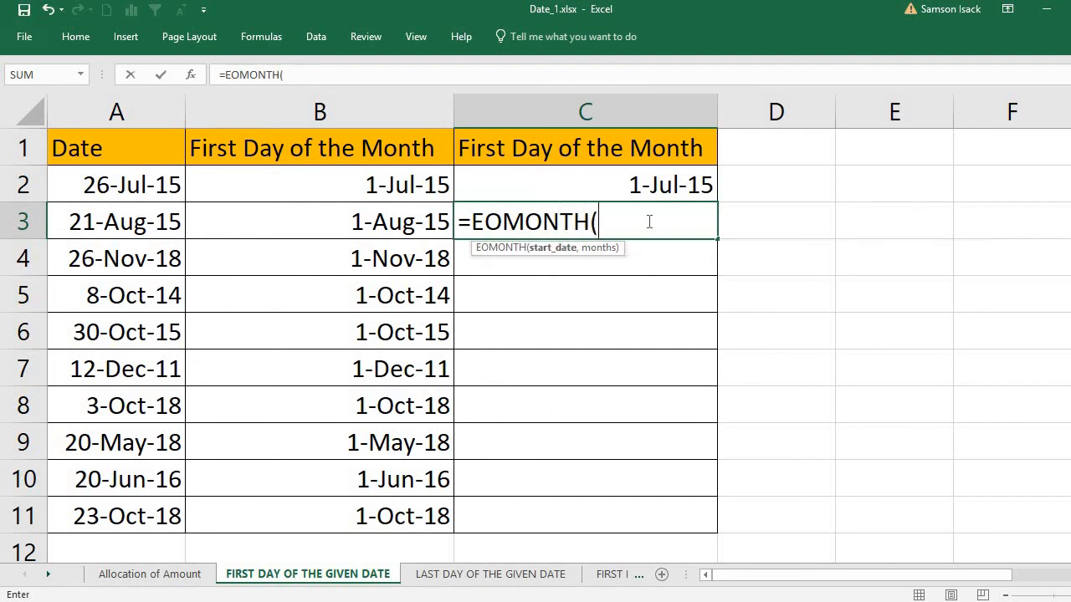
{"action": "left_click", "coordinate": [149, 215]}
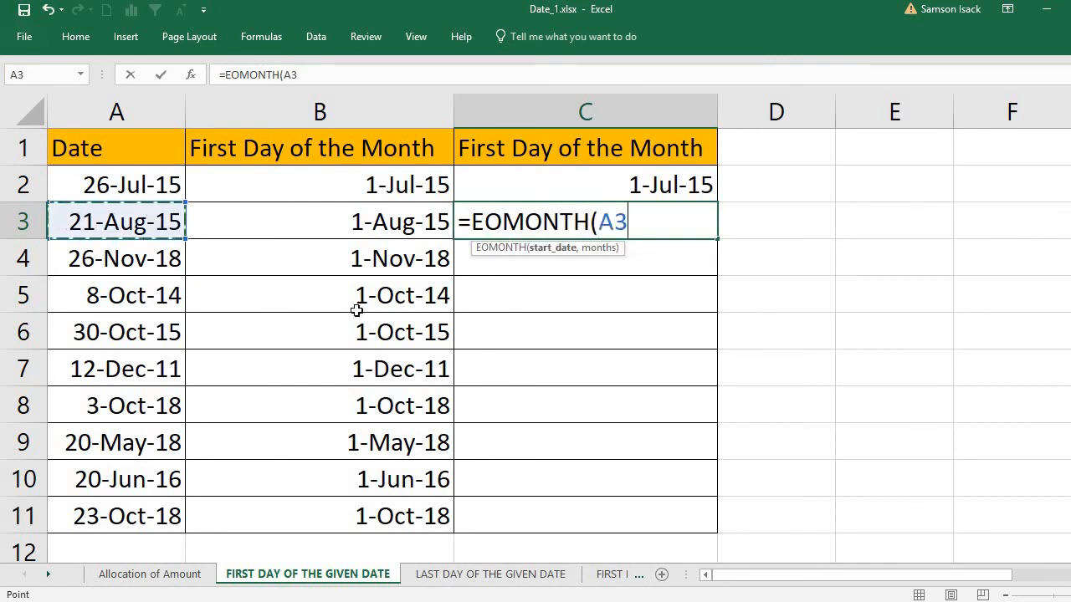
{"action": "type", "text": ","}
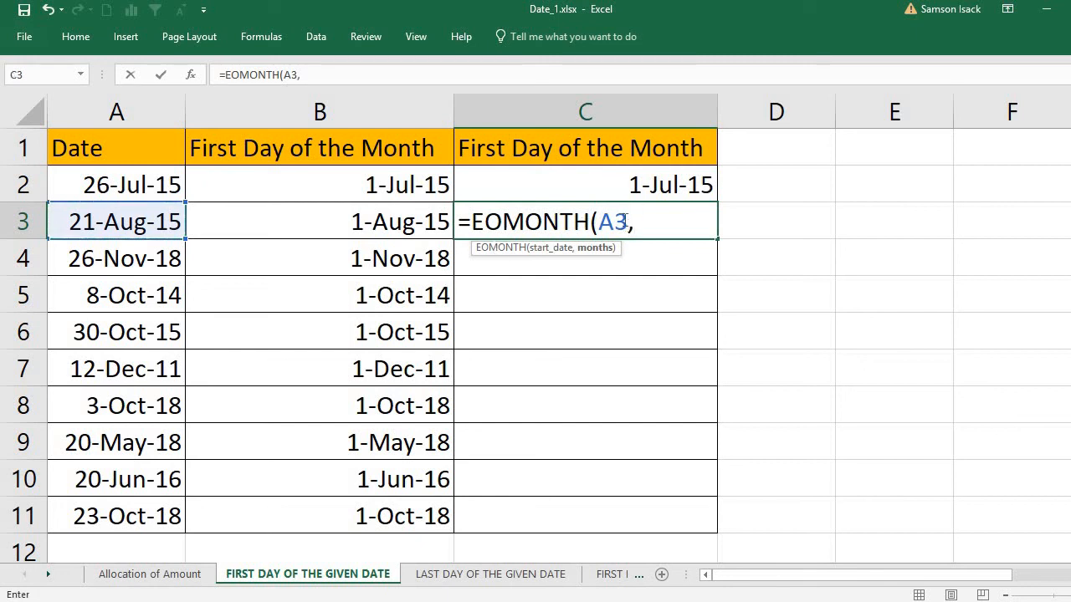
{"action": "type", "text": "0)"}
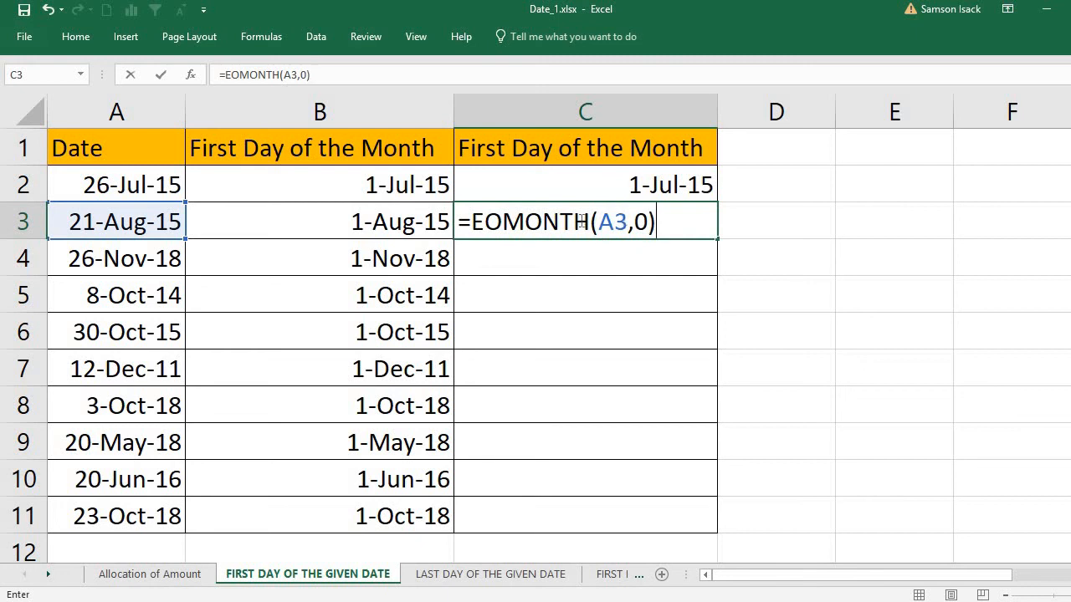
Revise the formula in C3 to =EOMONTH(A3,-1)+1 and fill it down through C11
{"action": "left_click", "coordinate": [652, 222]}
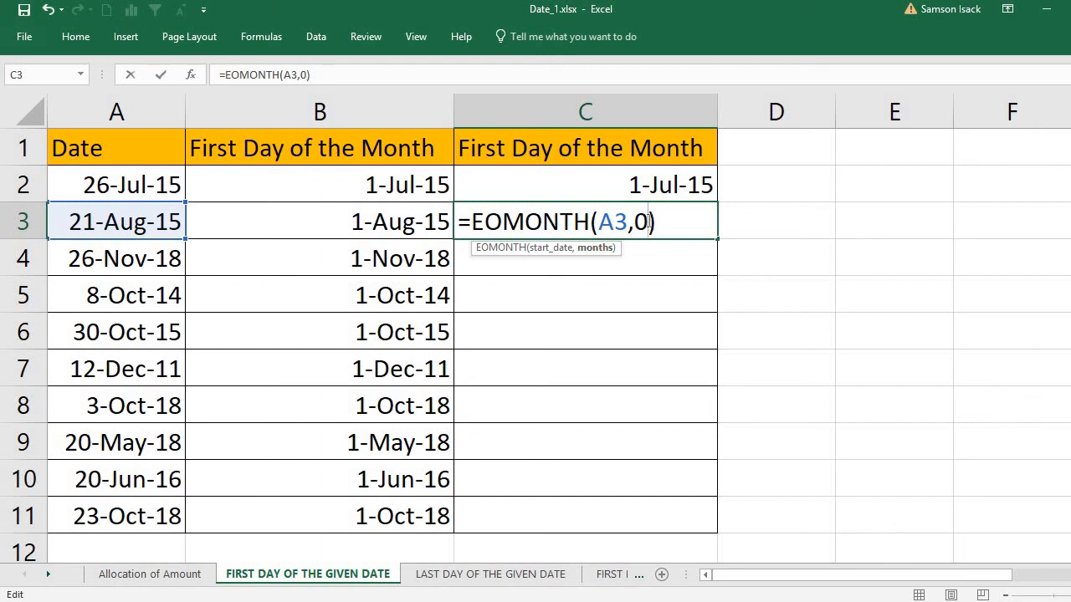
{"action": "key", "text": "BackSpace"}
{"action": "type", "text": "-1"}
{"action": "left_click", "coordinate": [674, 224]}
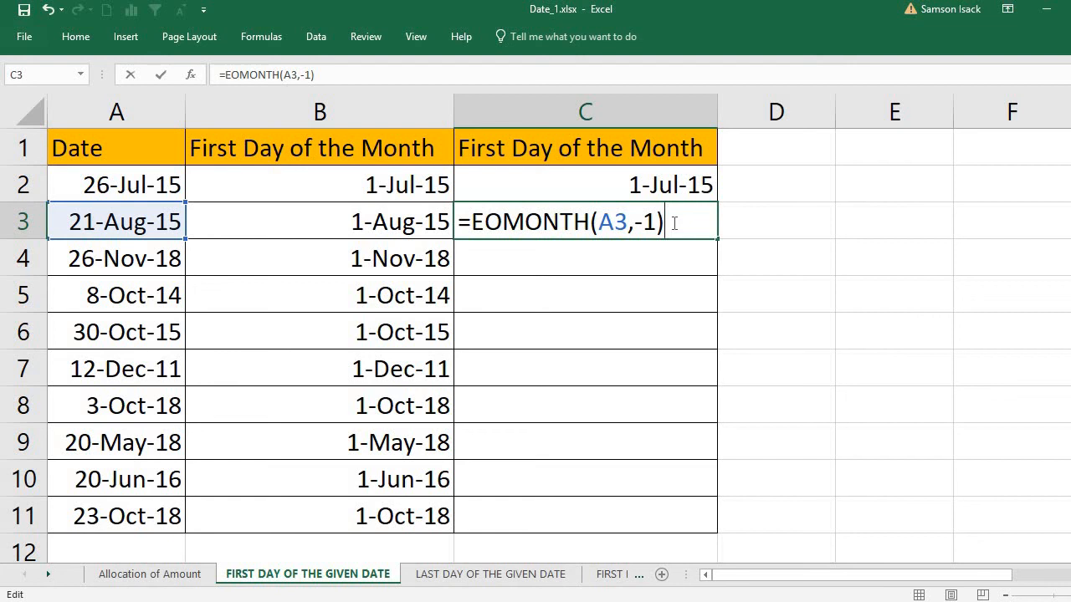
{"action": "type", "text": "+1"}
{"action": "key", "text": "Return"}
{"action": "left_click", "coordinate": [618, 219]}
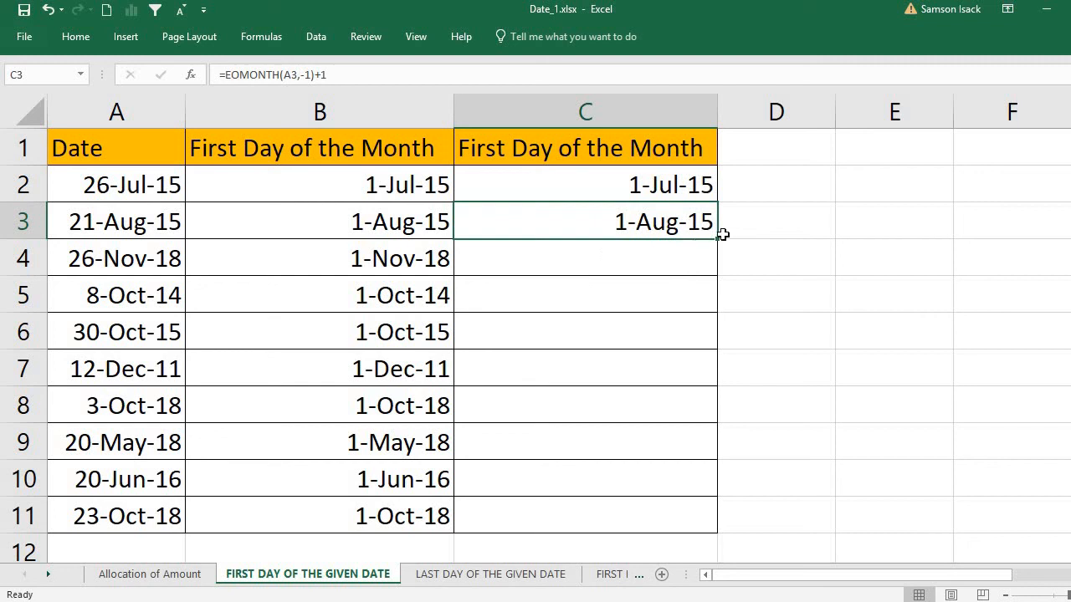
{"action": "left_click_drag", "start_coordinate": [719, 240], "coordinate": [707, 520]}
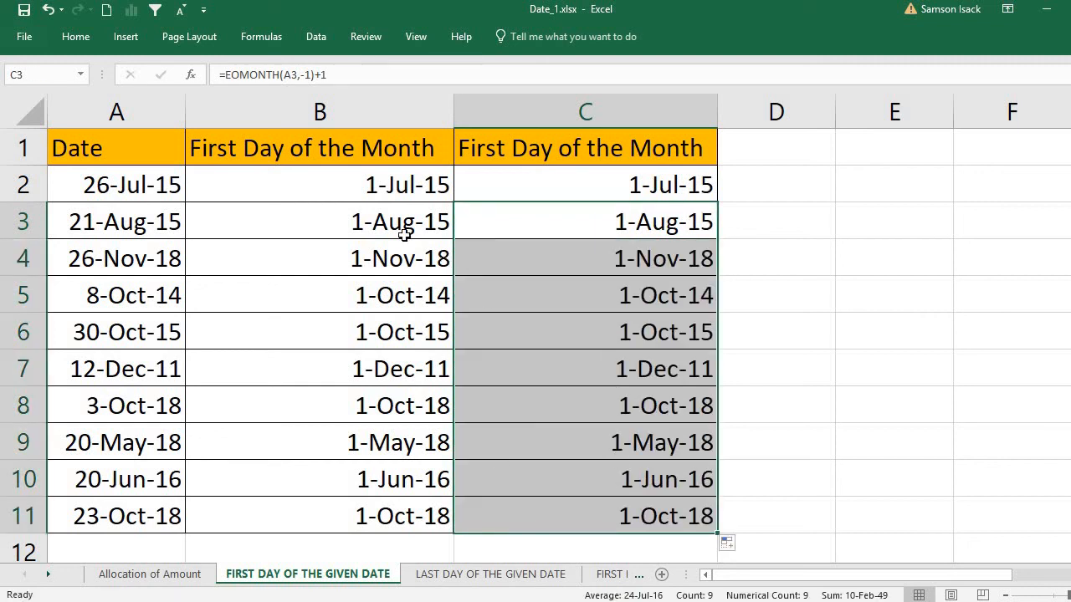
Compare the DAY results in column B with the EOMONTH results in column C, row by row down to row 11
{"action": "left_click", "coordinate": [403, 233]}
{"action": "left_click", "coordinate": [396, 263]}
{"action": "left_click", "coordinate": [574, 271]}
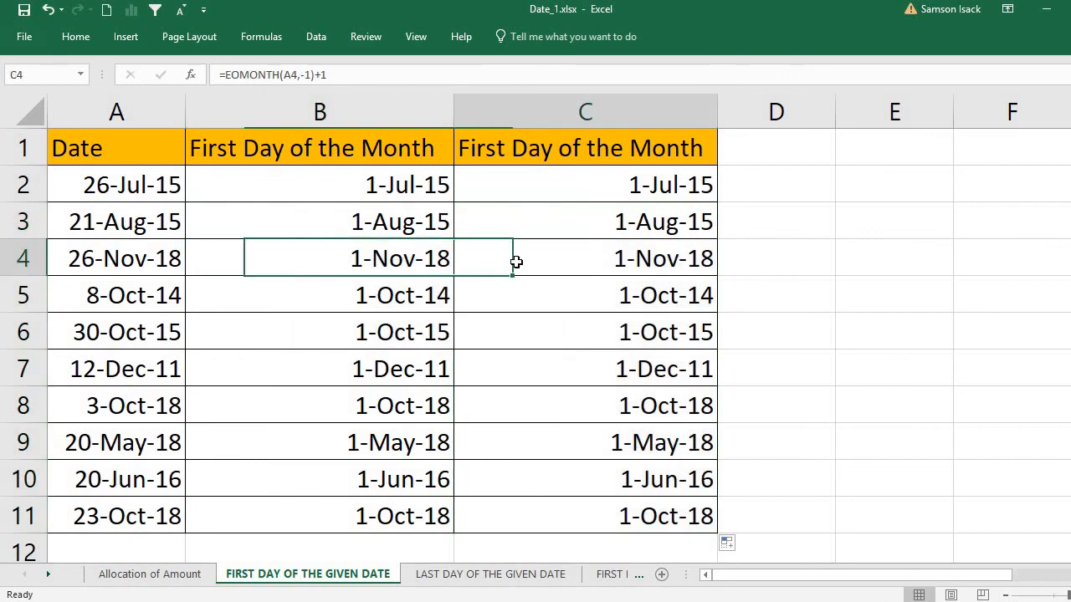
{"action": "left_click", "coordinate": [360, 258]}
{"action": "left_click", "coordinate": [360, 300]}
{"action": "left_click", "coordinate": [538, 296]}
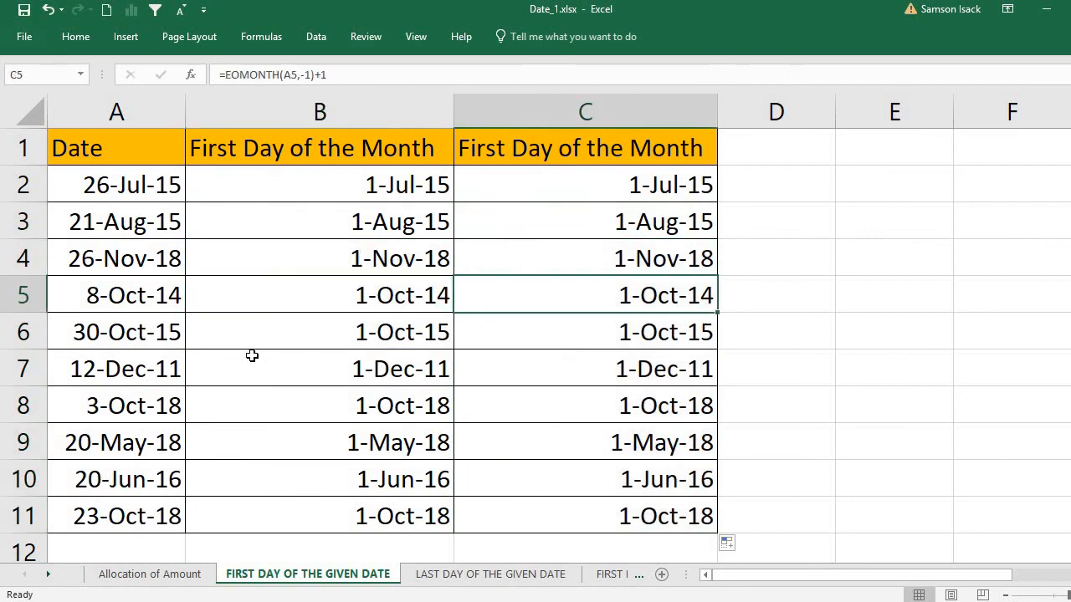
{"action": "left_click", "coordinate": [333, 343]}
{"action": "left_click", "coordinate": [502, 343]}
{"action": "left_click", "coordinate": [415, 375]}
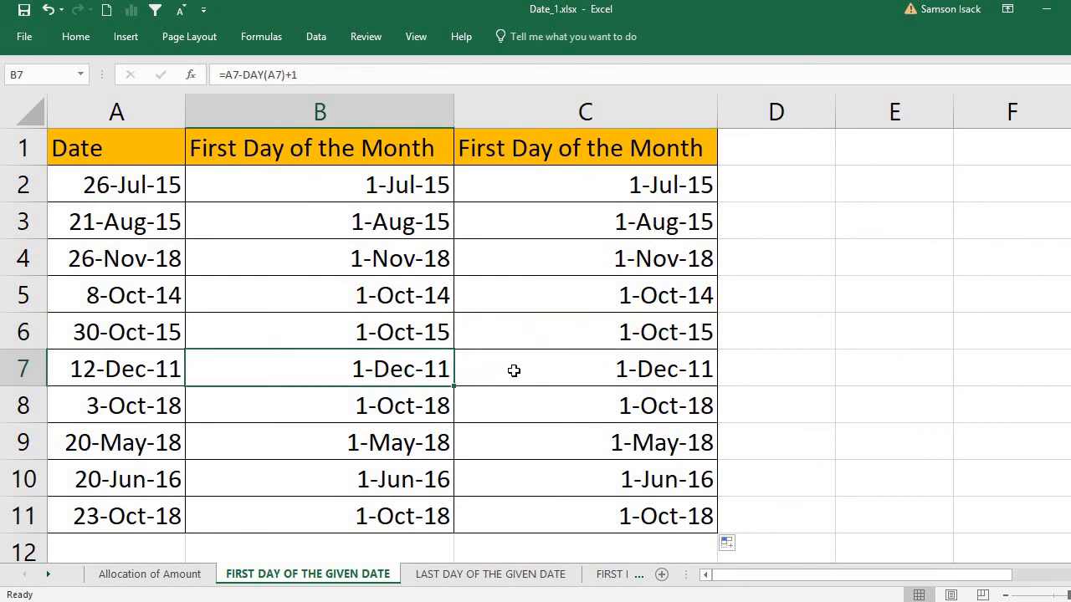
{"action": "left_click", "coordinate": [512, 371]}
{"action": "left_click", "coordinate": [370, 410]}
{"action": "left_click", "coordinate": [545, 411]}
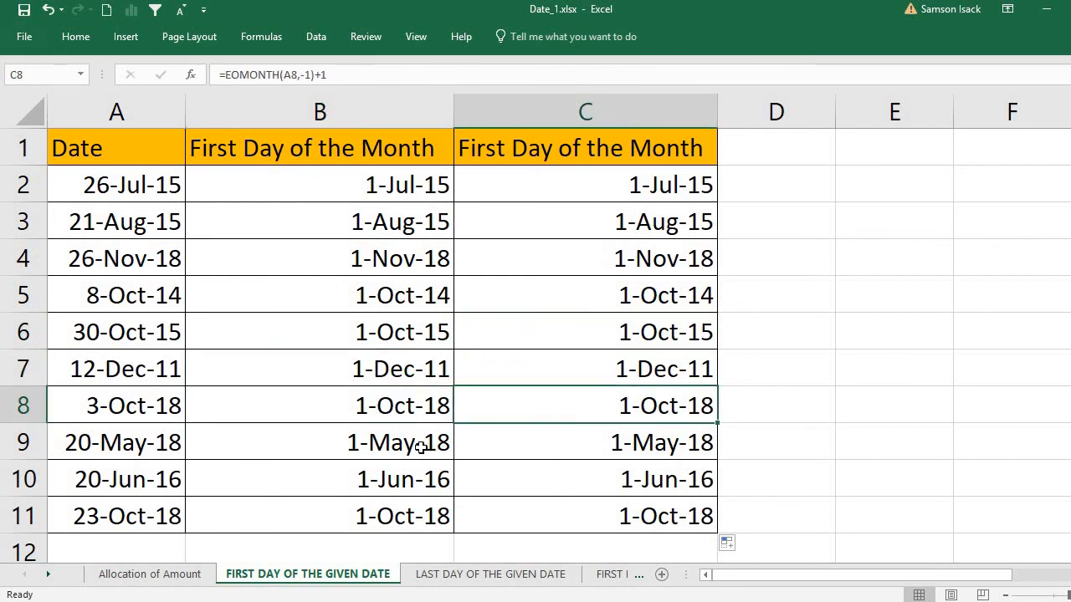
{"action": "left_click", "coordinate": [422, 443]}
{"action": "left_click", "coordinate": [577, 438]}
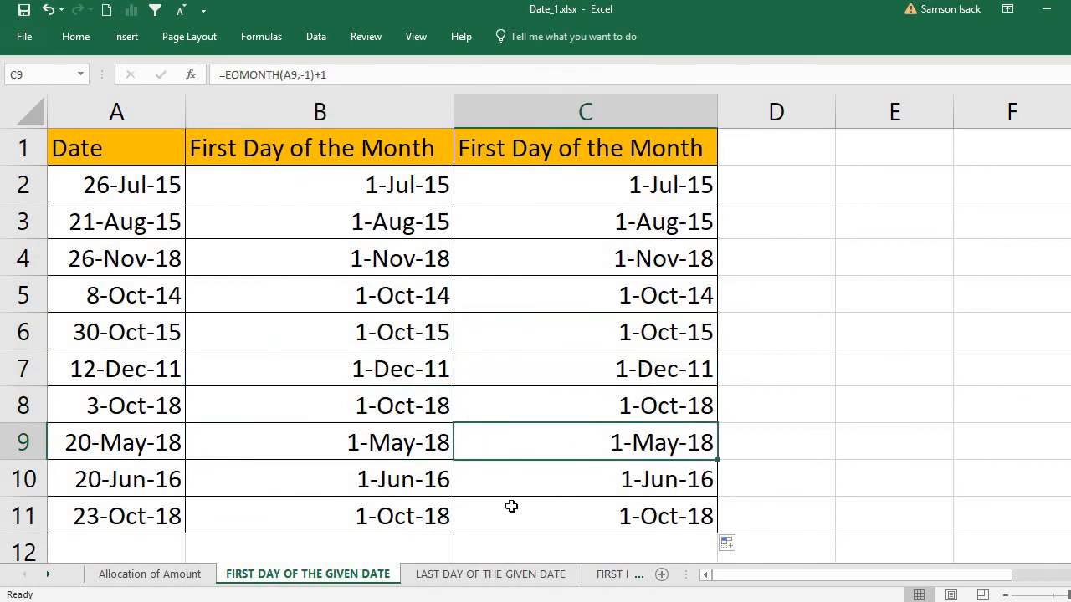
{"action": "left_click", "coordinate": [413, 479]}
{"action": "left_click", "coordinate": [564, 484]}
{"action": "left_click", "coordinate": [411, 517]}
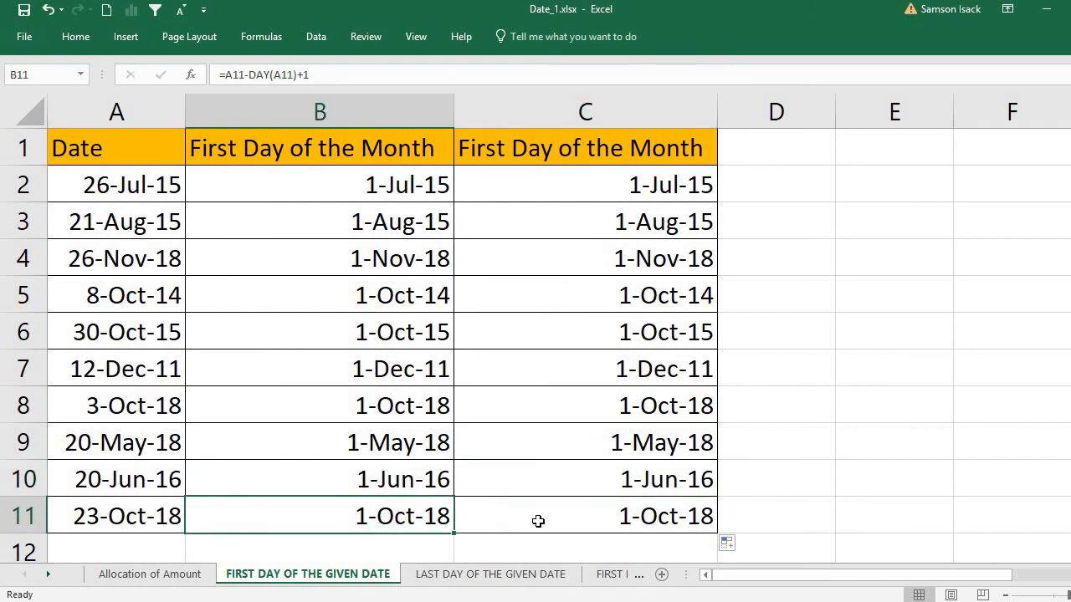
{"action": "left_click", "coordinate": [538, 519]}
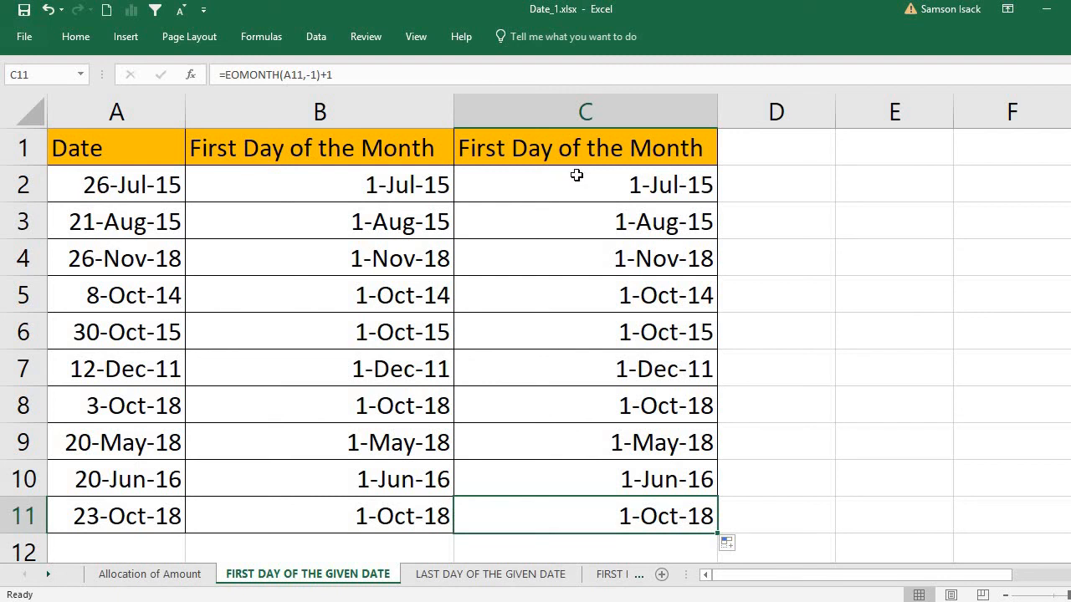
Review the full result ranges in columns C and B and the formulas behind B2 and C2, finishing on cell A1
{"action": "left_click_drag", "start_coordinate": [576, 175], "coordinate": [544, 512]}
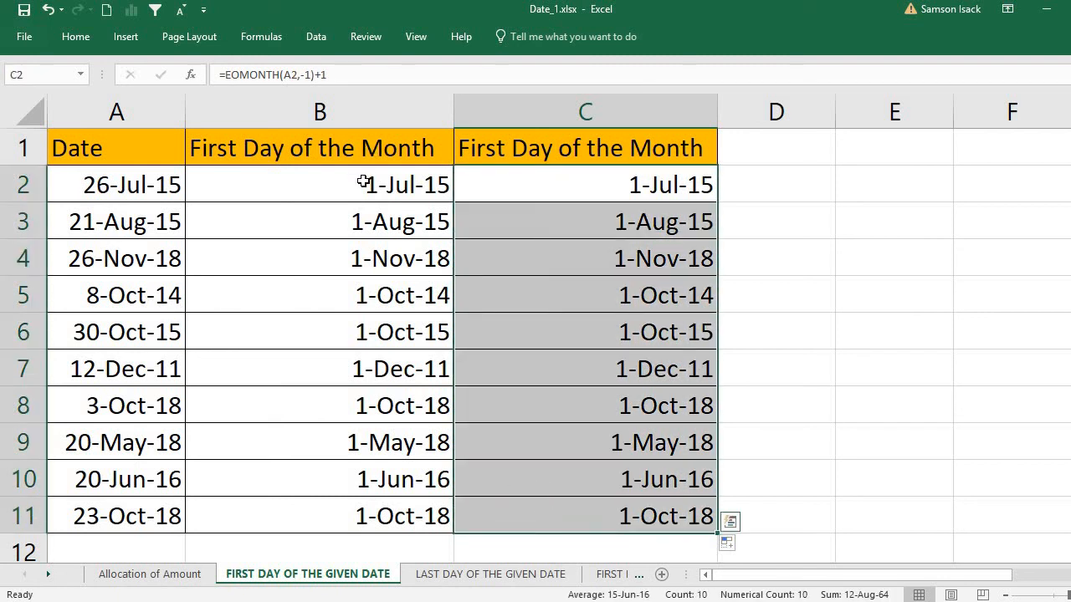
{"action": "left_click_drag", "start_coordinate": [359, 182], "coordinate": [318, 491]}
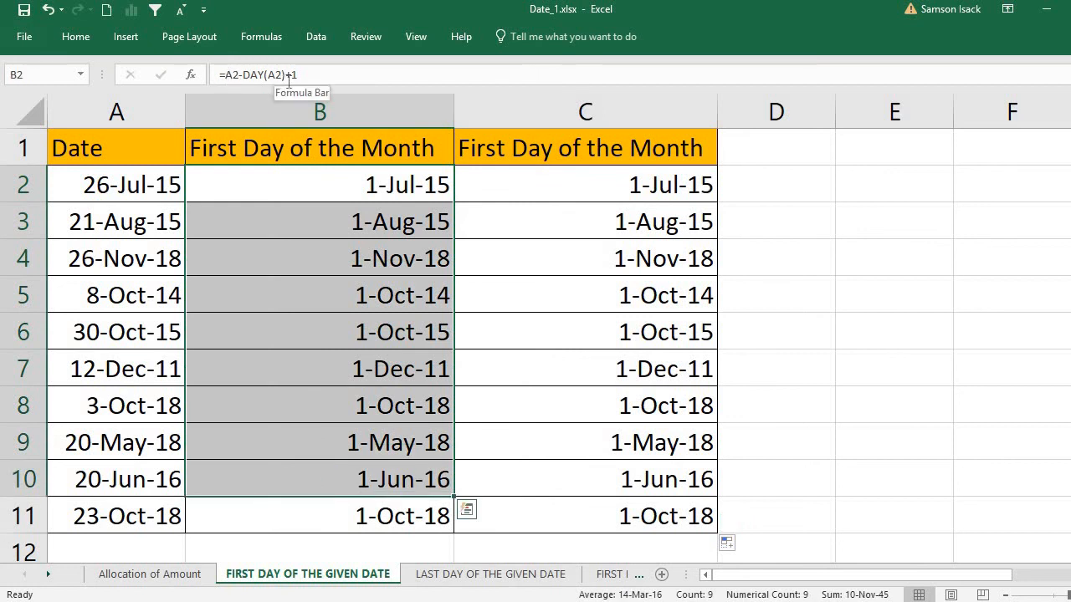
{"action": "left_click", "coordinate": [587, 173]}
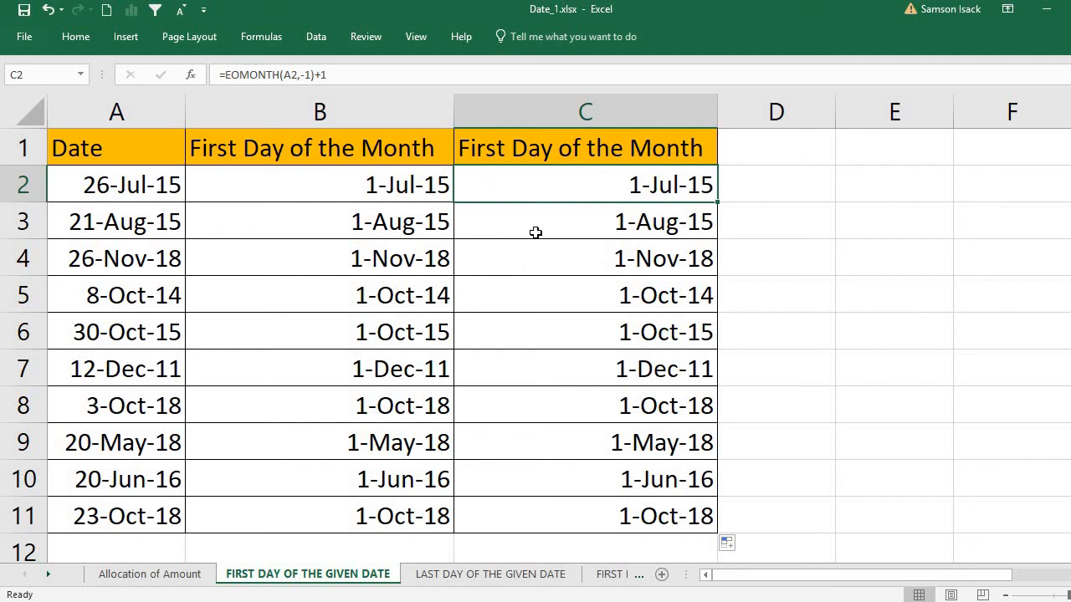
{"action": "left_click", "coordinate": [119, 151]}
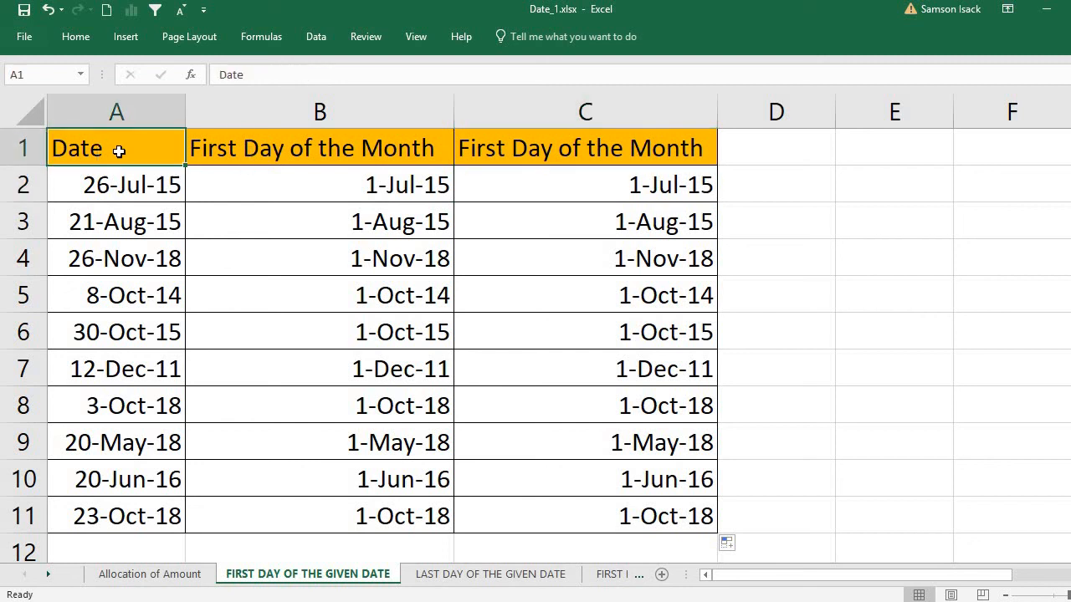